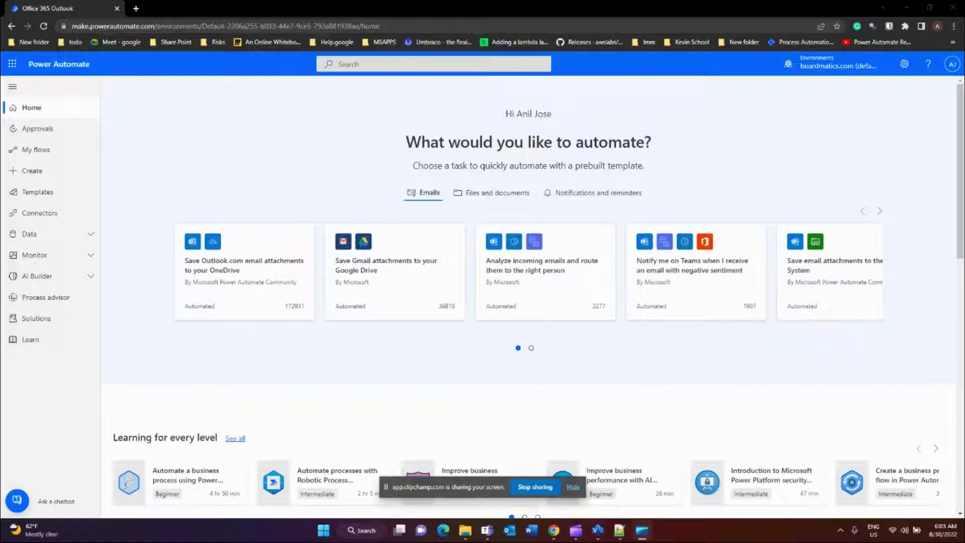
# Step: Create a flow from the Office 365 Outlook trigger 'When an upcoming event is starting soon (V3)'
pyautogui.click(79, 220)
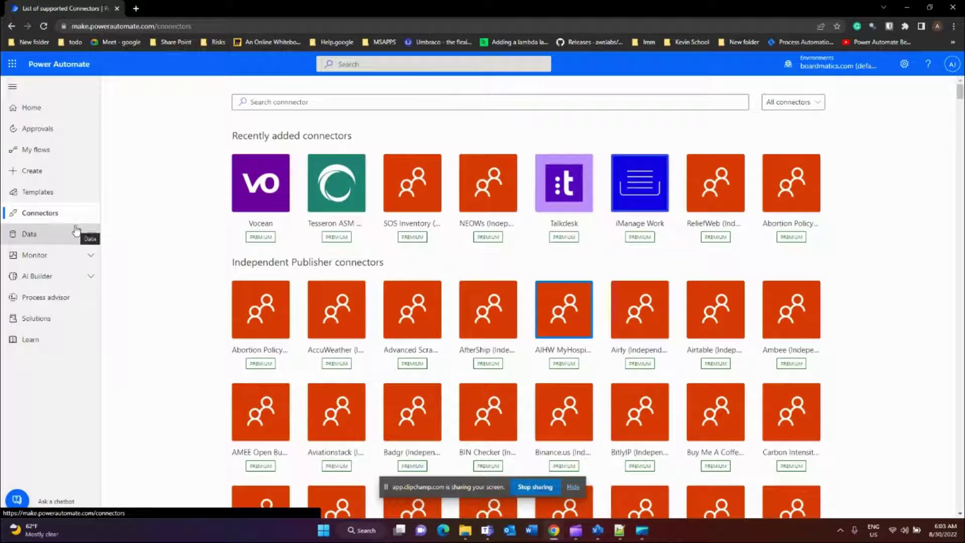
pyautogui.click(256, 103)
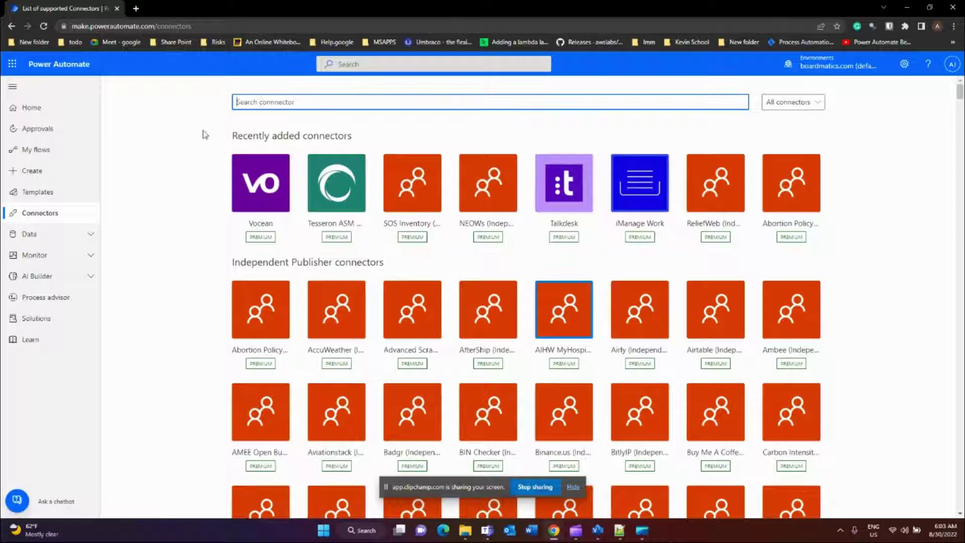
pyautogui.write('off')
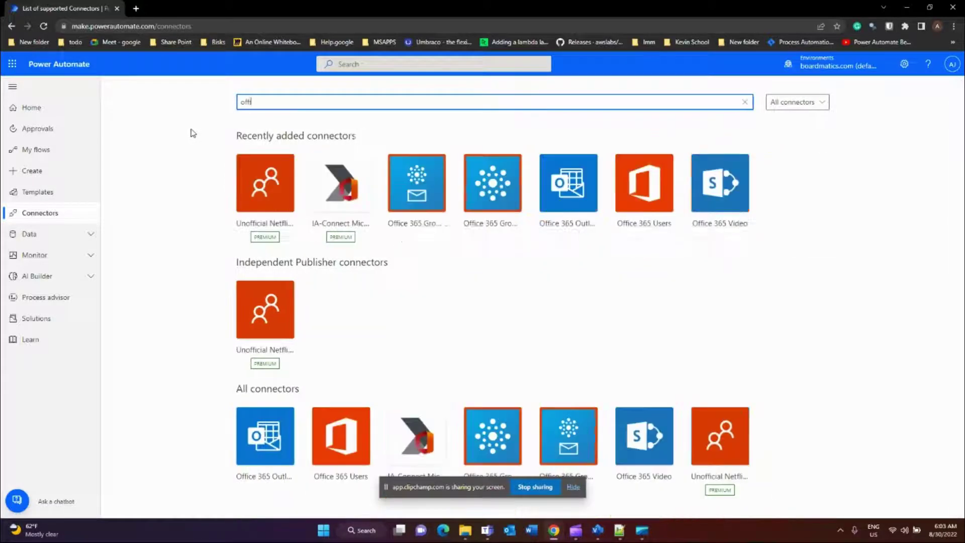
pyautogui.write('ice')
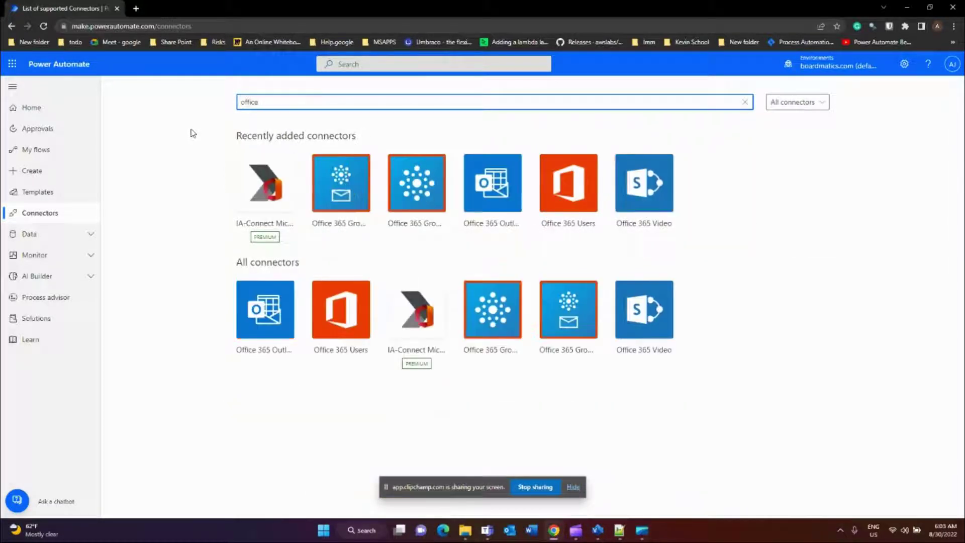
pyautogui.click(259, 319)
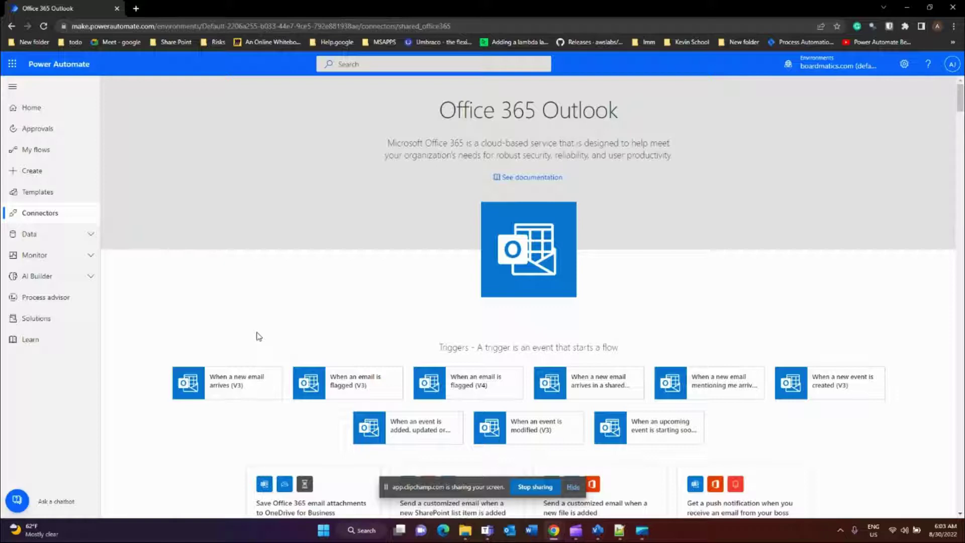
pyautogui.click(699, 432)
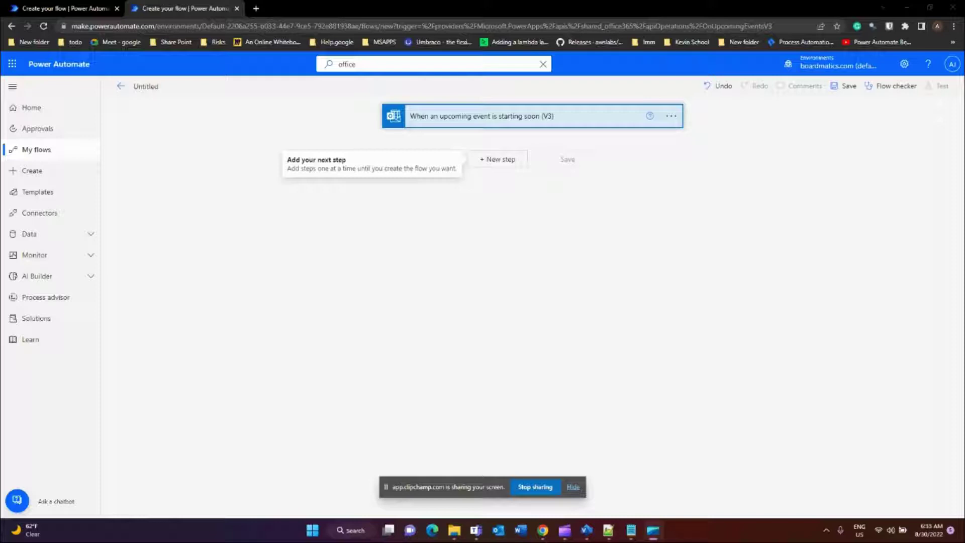
# Step: Add an Initialize variable step named 'Attendies' with type Array
pyautogui.click(500, 159)
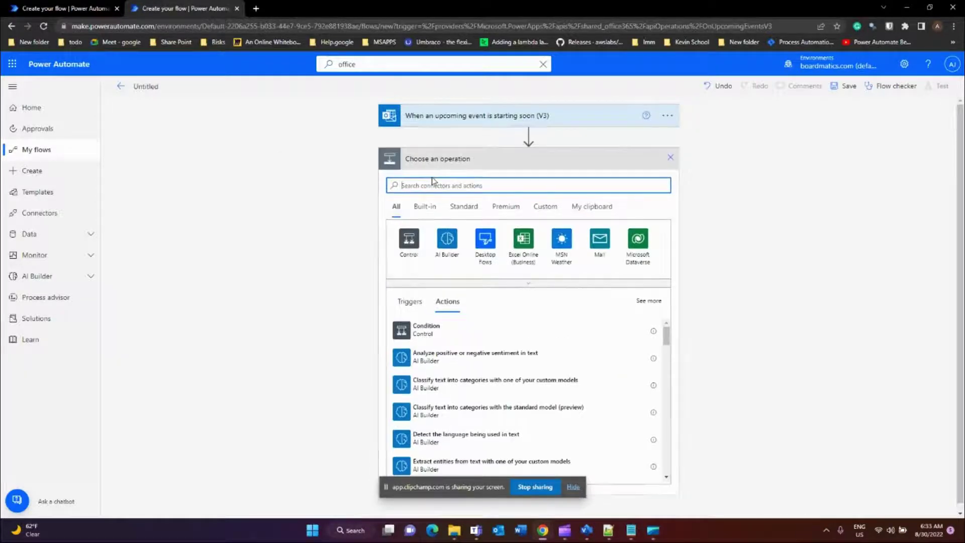
pyautogui.write('variabl')
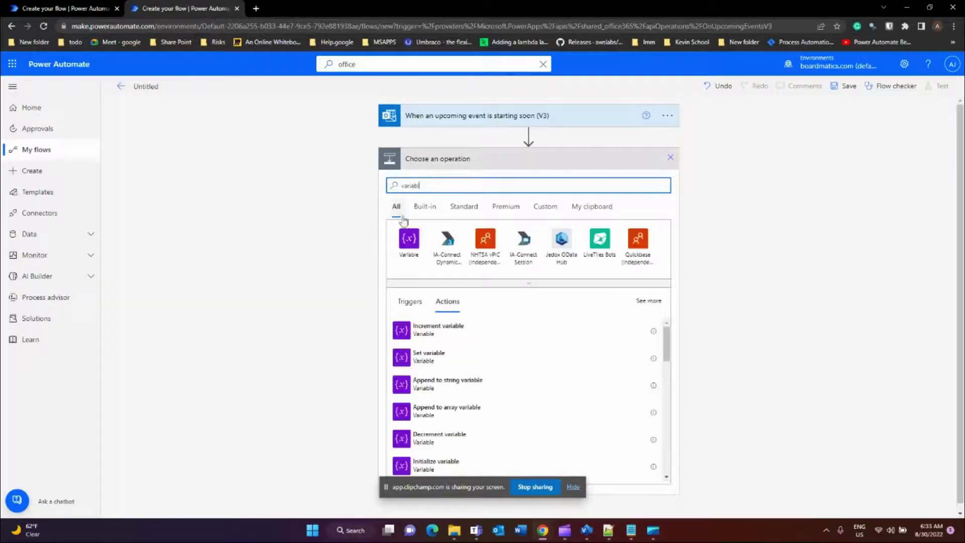
pyautogui.click(407, 242)
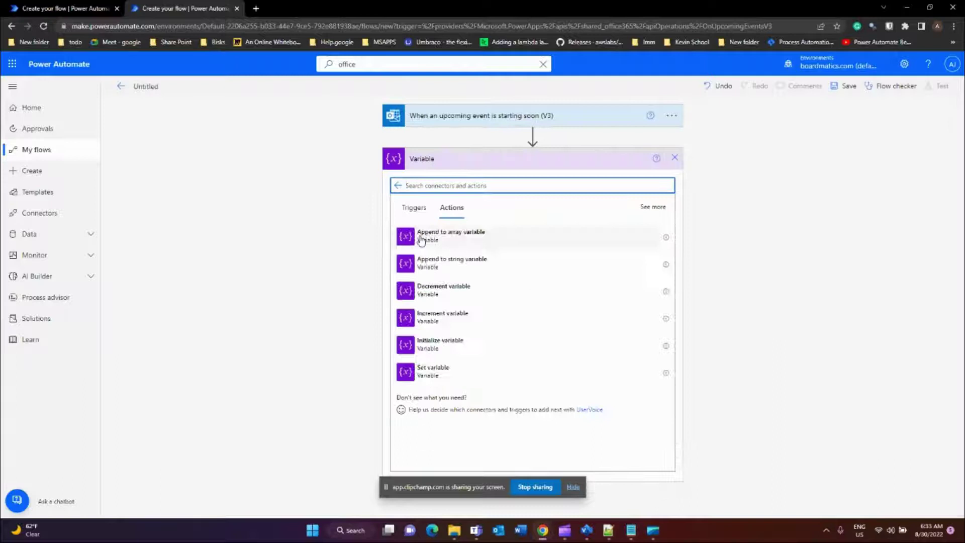
pyautogui.click(453, 352)
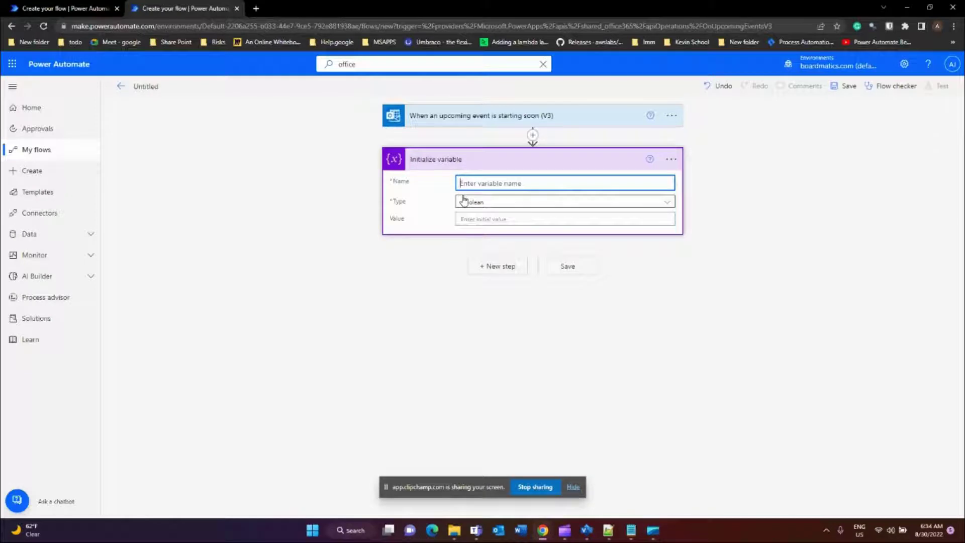
pyautogui.write('Attendies')
pyautogui.click(485, 204)
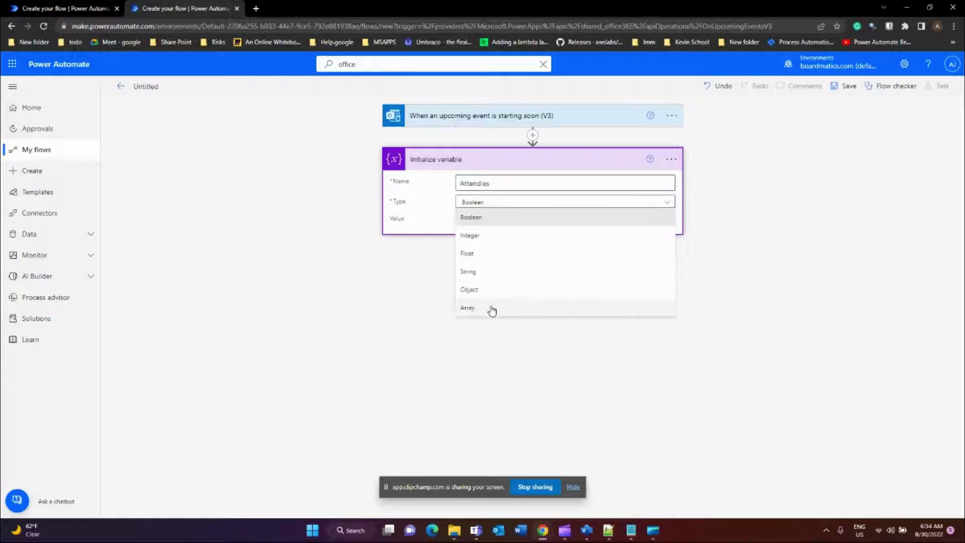
pyautogui.click(492, 312)
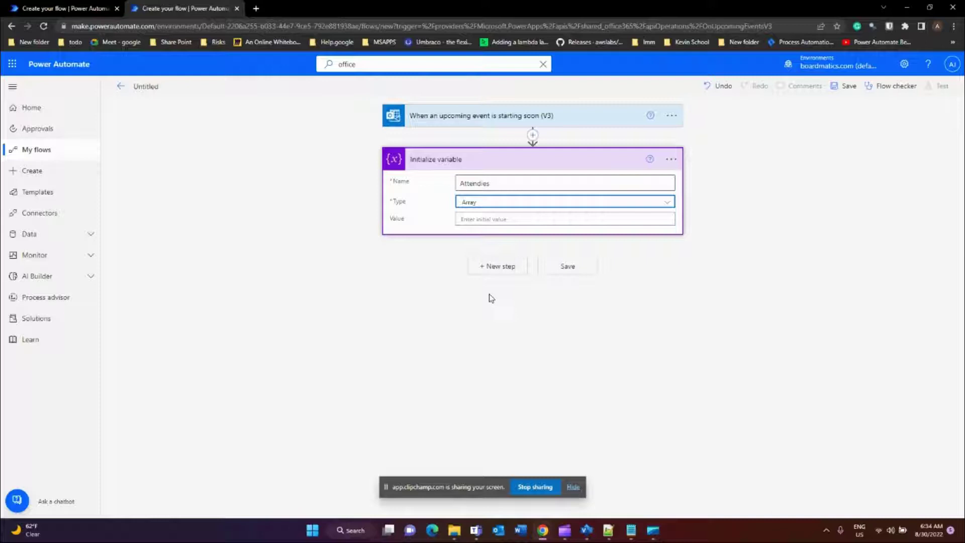
# Step: Open the Attendies Value field and review the prepared split expression in Notepad
pyautogui.click(502, 219)
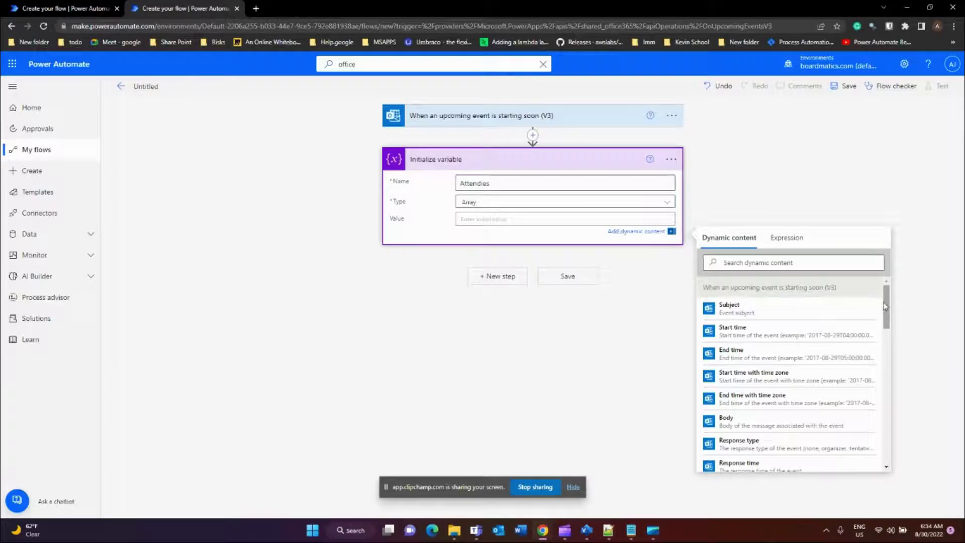
pyautogui.scroll(-2, 887, 317)
pyautogui.moveTo(887, 317); pyautogui.dragTo(883, 371)
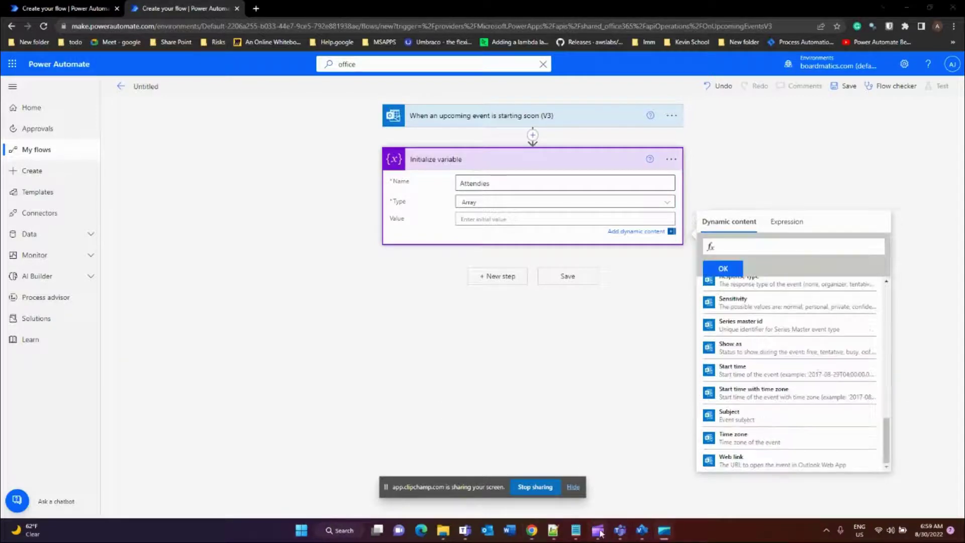
pyautogui.click(576, 531)
pyautogui.click(445, 310)
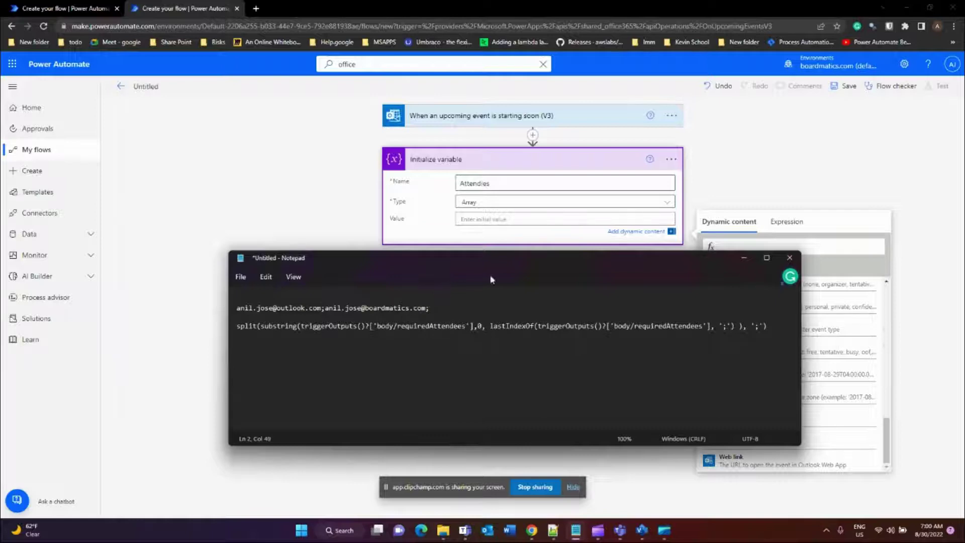
# Step: Start the Value expression as split() over the event's Required attendees
pyautogui.click(779, 226)
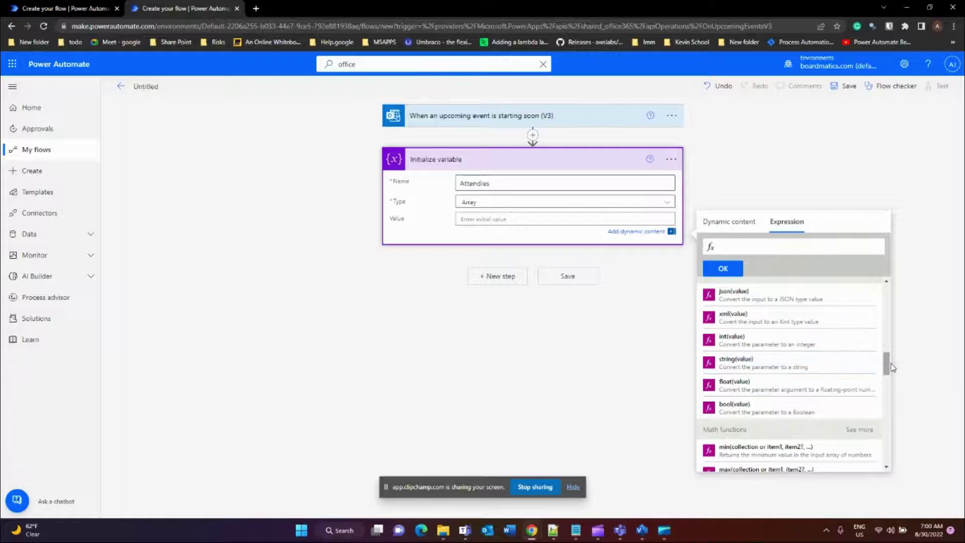
pyautogui.moveTo(887, 363); pyautogui.dragTo(887, 304)
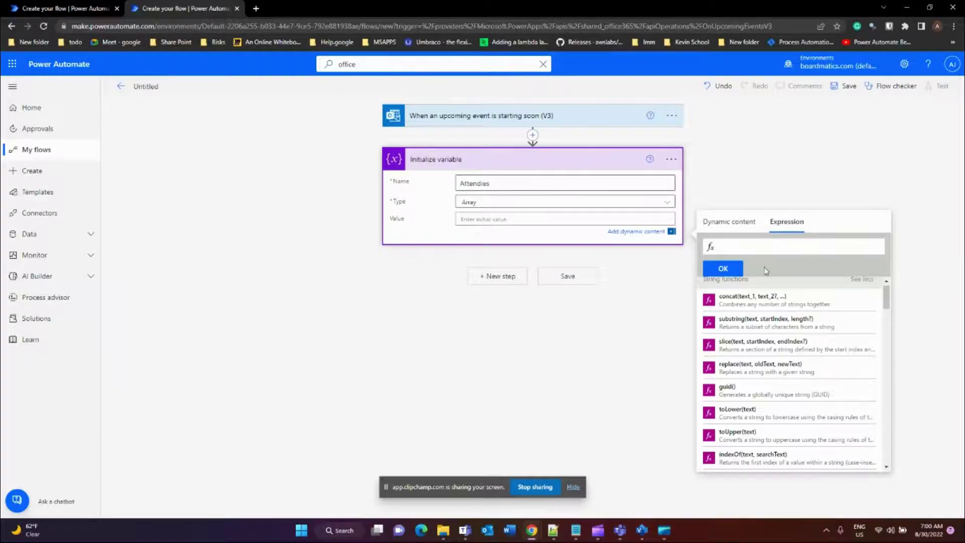
pyautogui.scroll(-3, 774, 397)
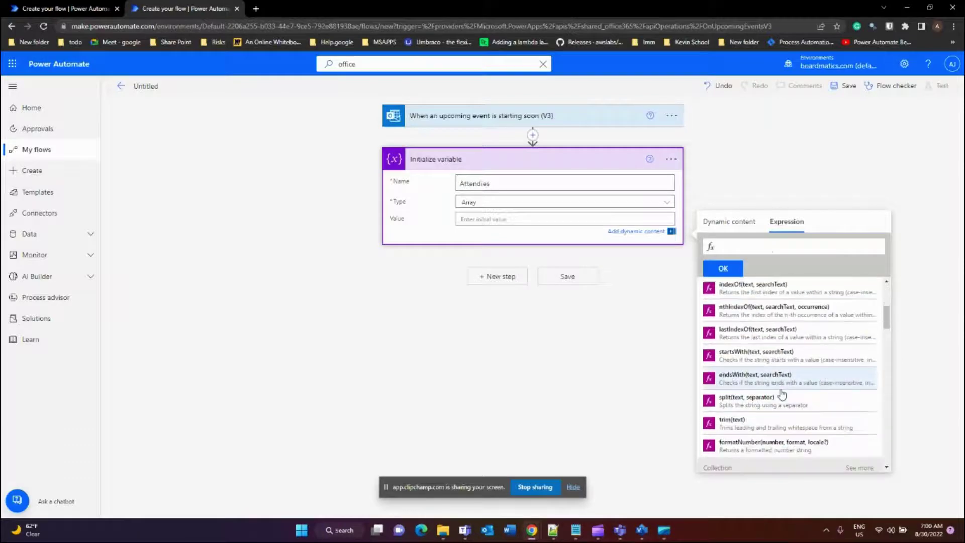
pyautogui.click(774, 407)
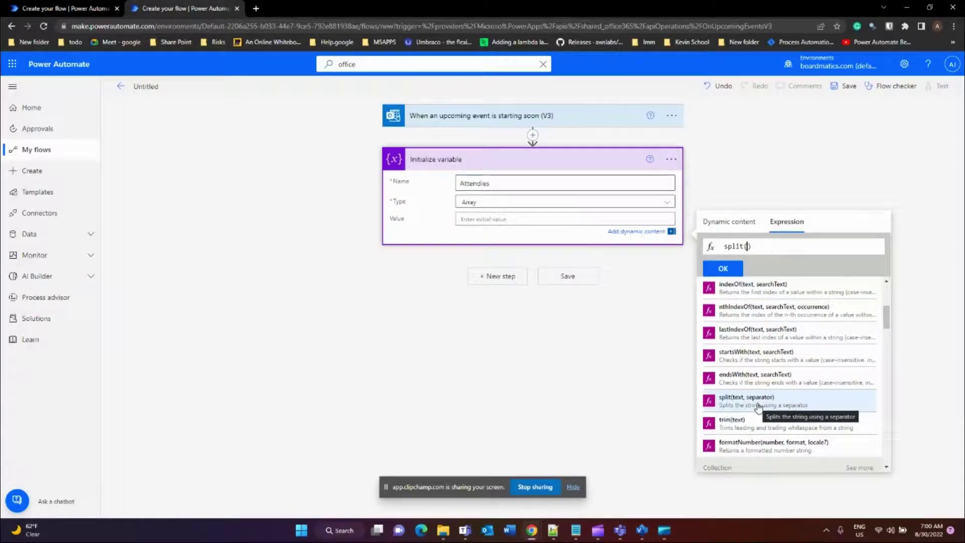
pyautogui.click(729, 221)
pyautogui.scroll(-5, 773, 375)
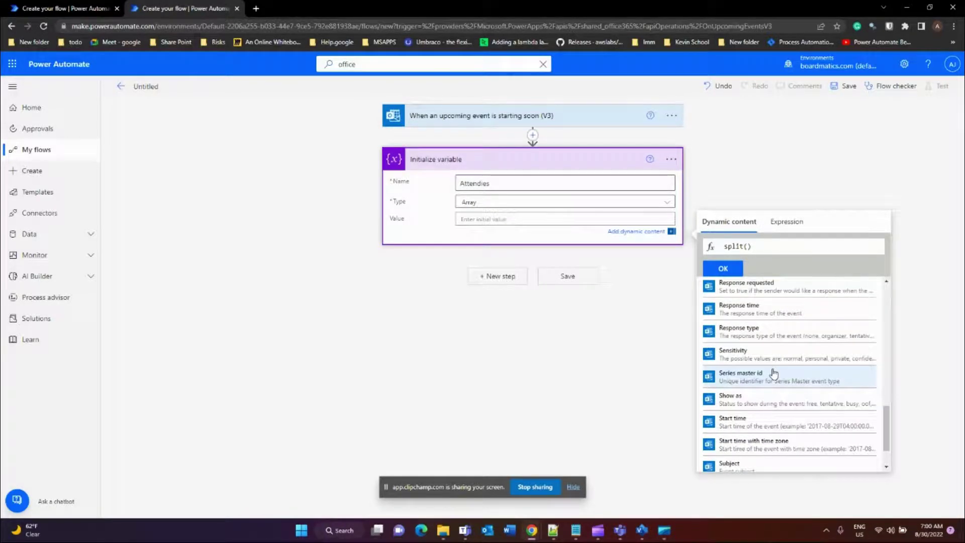
pyautogui.scroll(-1, 773, 374)
pyautogui.scroll(5, 773, 374)
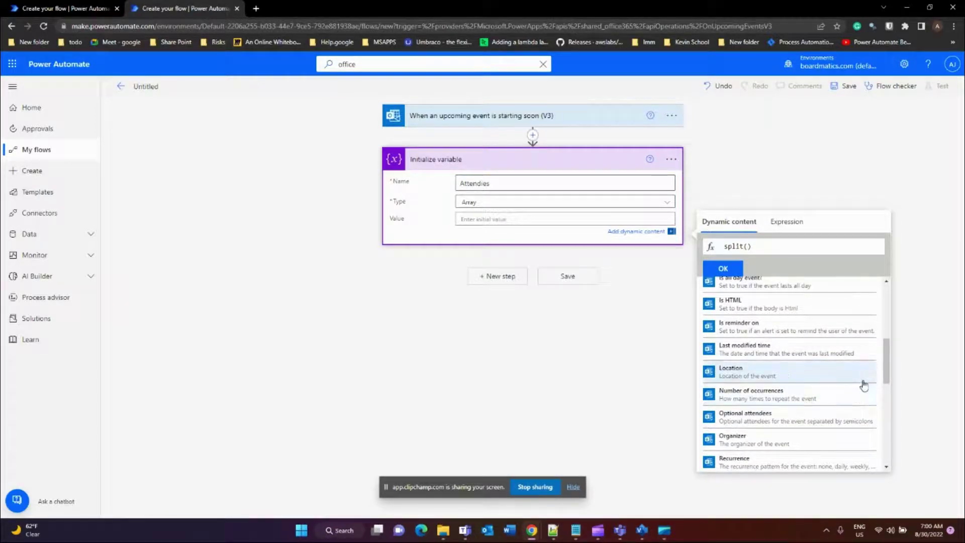
pyautogui.moveTo(885, 358); pyautogui.dragTo(886, 372)
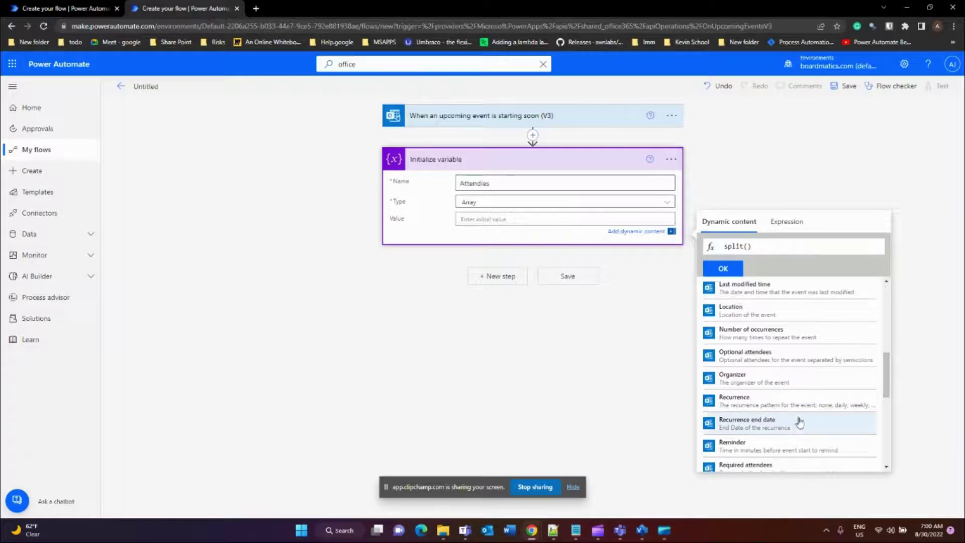
pyautogui.click(795, 464)
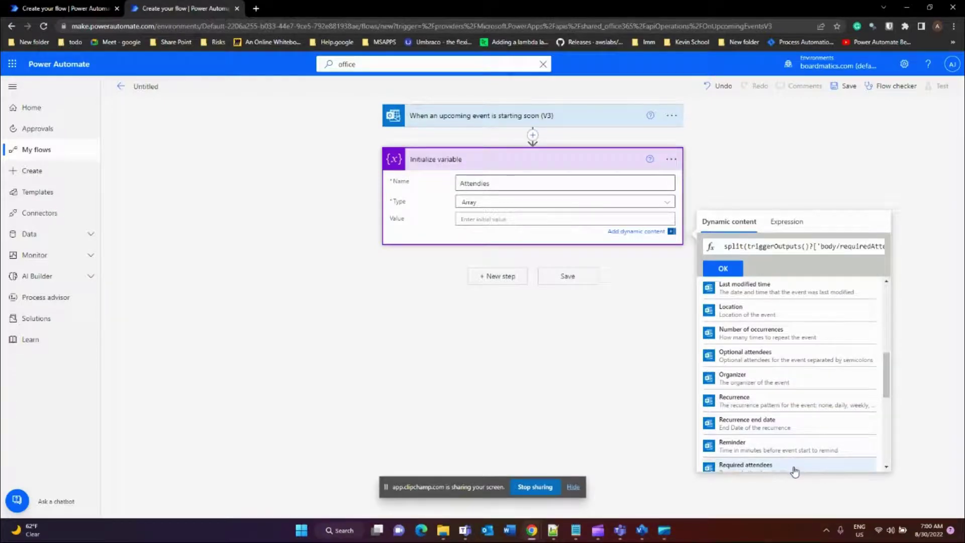
# Step: Add the ';' separator to split and wrap the attendees reference in substring()
pyautogui.click(855, 246)
pyautogui.press('End')
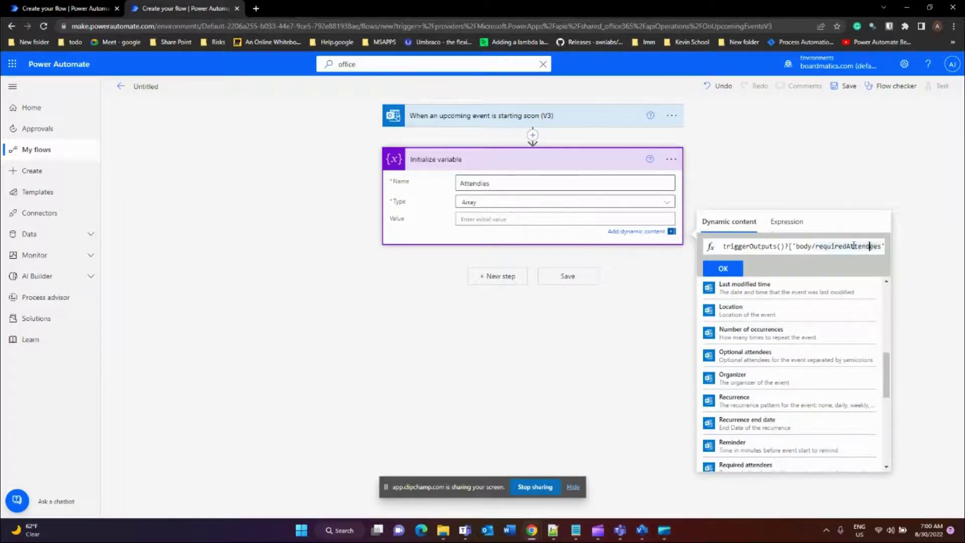
pyautogui.press('Left')
pyautogui.write(',')
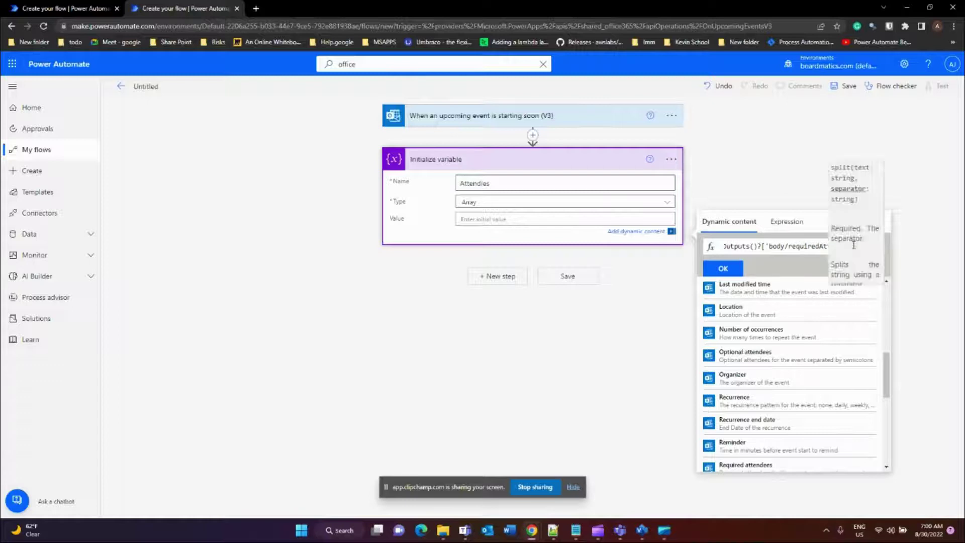
pyautogui.write(" ';")
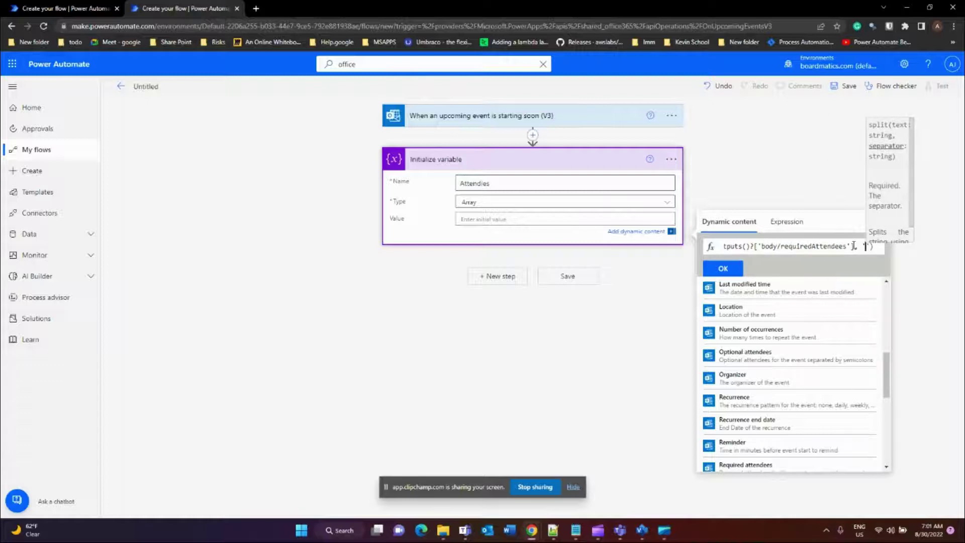
pyautogui.press('Left')
pyautogui.press('Left')
pyautogui.press('Left')
pyautogui.press('Left')
pyautogui.press('Left')
pyautogui.press('Left')
pyautogui.press('Left')
pyautogui.press('Left')
pyautogui.press('Left')
pyautogui.press('Left')
pyautogui.press('Left')
pyautogui.press('Left')
pyautogui.press('Left')
pyautogui.press('Left')
pyautogui.press('Left')
pyautogui.press('Left')
pyautogui.press('Left')
pyautogui.press('Left')
pyautogui.press('Left')
pyautogui.press('Left')
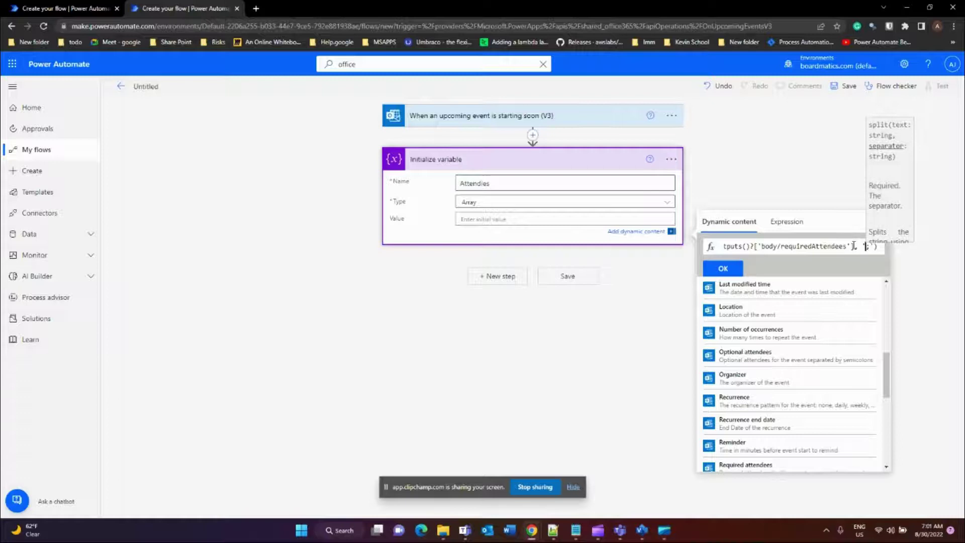
pyautogui.press('Left')
pyautogui.press('Left')
pyautogui.press('Left')
pyautogui.press('Left')
pyautogui.press('Left')
pyautogui.press('Left')
pyautogui.press('Left')
pyautogui.press('Left')
pyautogui.press('Left')
pyautogui.press('Left')
pyautogui.press('Left')
pyautogui.press('Left')
pyautogui.press('Left')
pyautogui.press('Left')
pyautogui.press('Left')
pyautogui.press('Left')
pyautogui.press('Left')
pyautogui.press('Left')
pyautogui.press('Left')
pyautogui.press('Left')
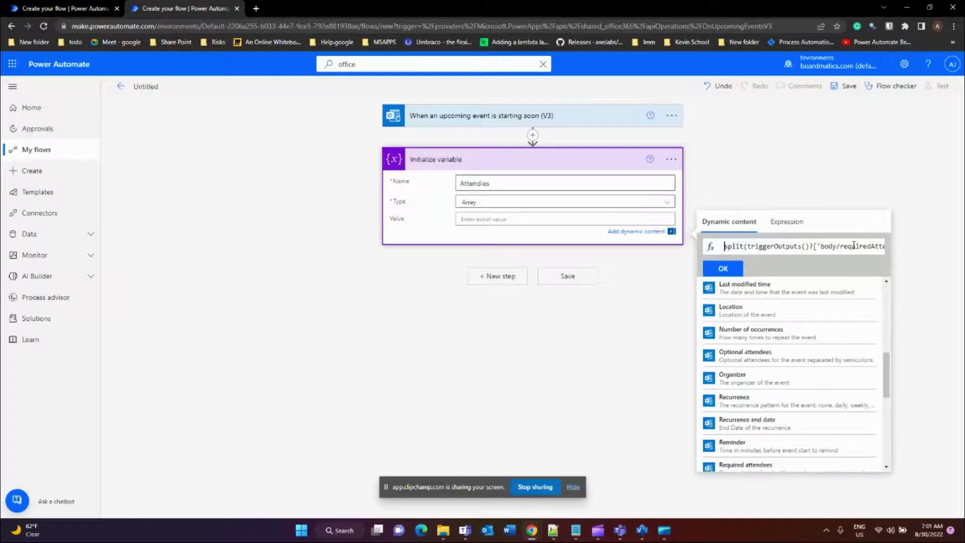
pyautogui.press('Right')
pyautogui.press('Right')
pyautogui.press('Right')
pyautogui.press('Right')
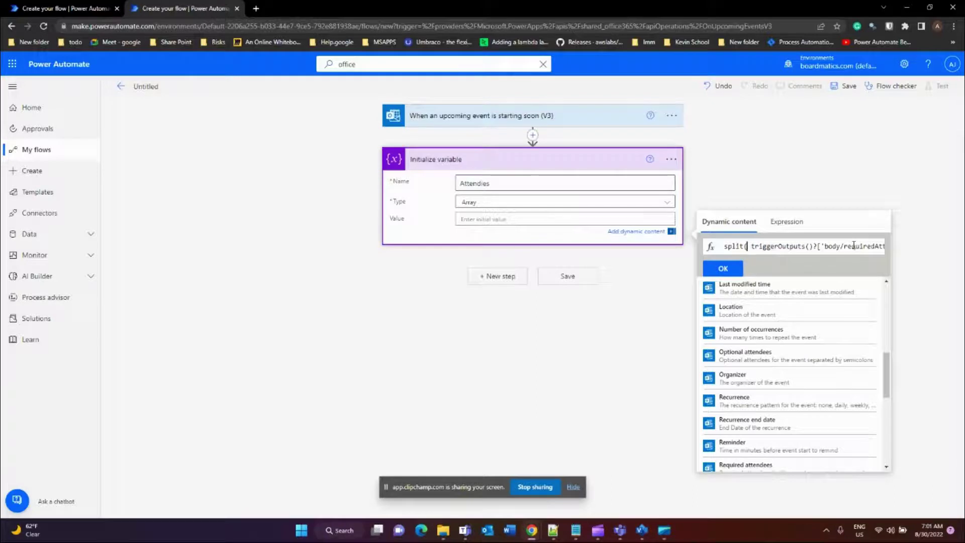
pyautogui.write('sub')
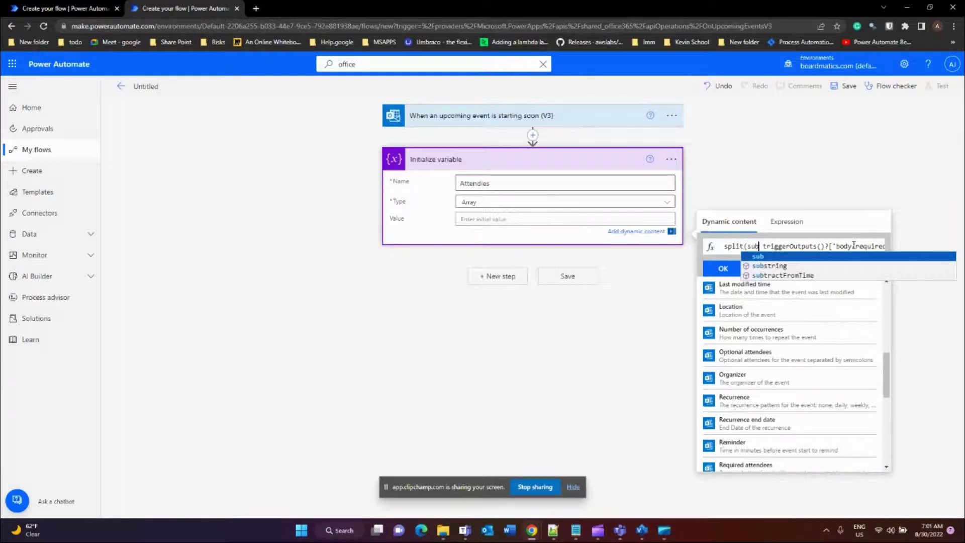
pyautogui.press('Down')
pyautogui.press('Return')
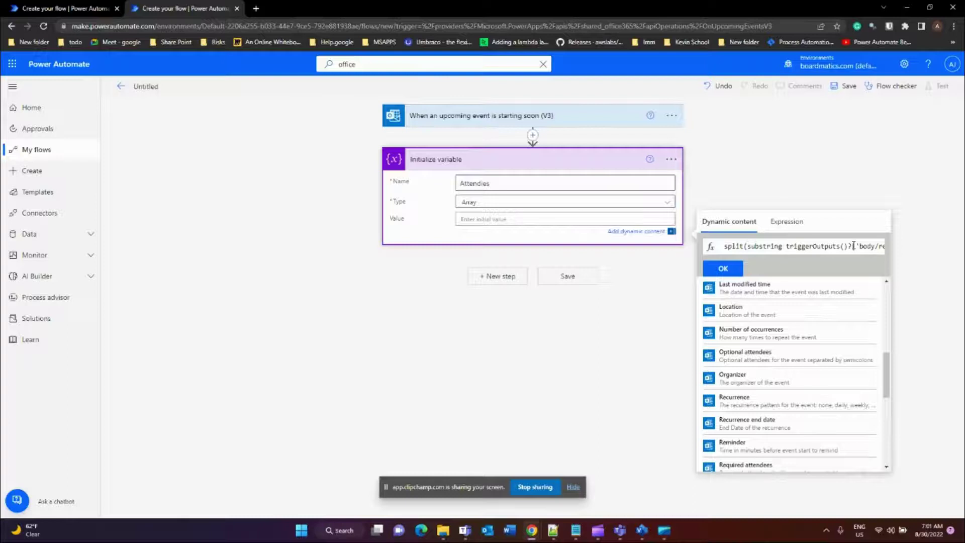
pyautogui.write('(substring(')
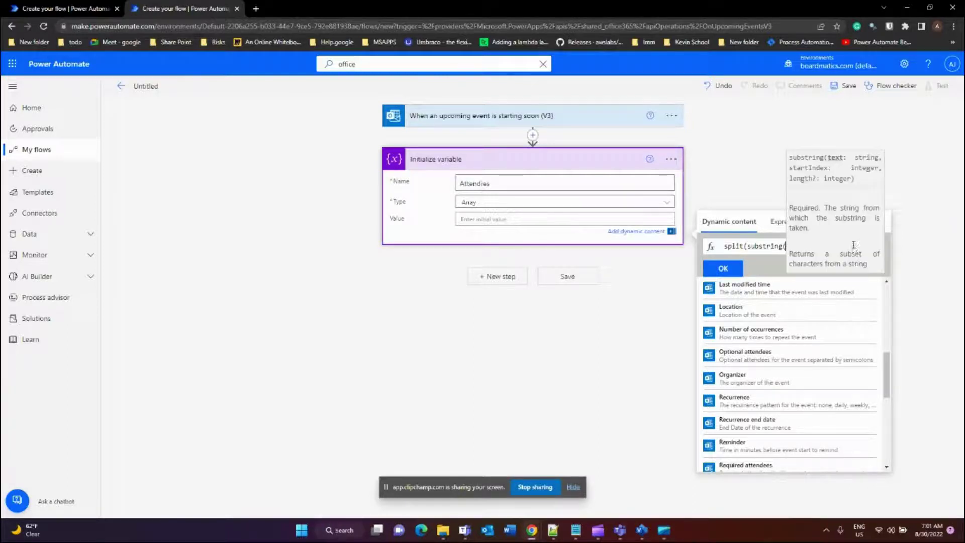
pyautogui.hotkey('ctrl', 'v')
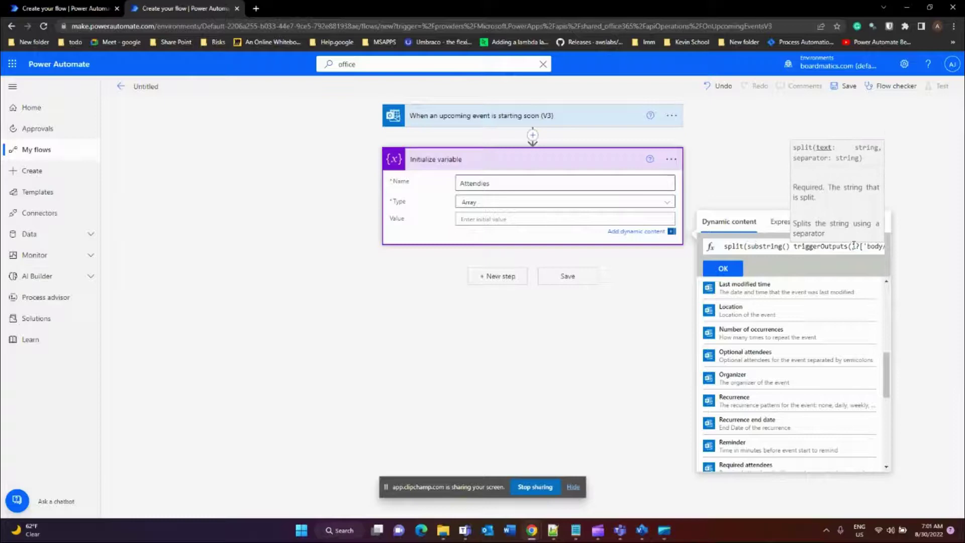
pyautogui.press('BackSpace')
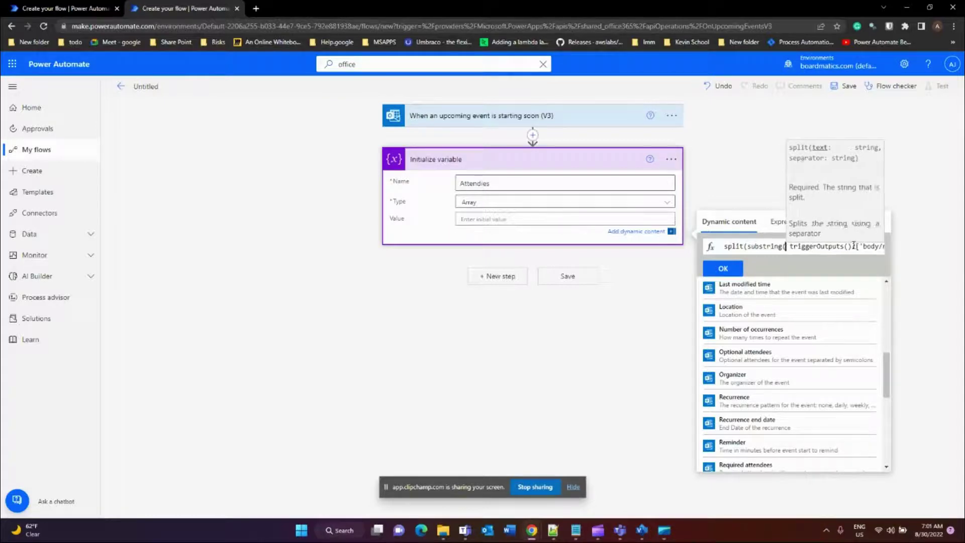
# Step: Give substring the arguments 0 and lastIndexOf(…, ';'), then insert the expression into Value
pyautogui.press('Right')
pyautogui.press('Right')
pyautogui.press('Right')
pyautogui.press('Right')
pyautogui.press('Right')
pyautogui.press('Right')
pyautogui.press('Right')
pyautogui.press('Right')
pyautogui.press('Right')
pyautogui.press('Right')
pyautogui.press('Right')
pyautogui.press('Right')
pyautogui.press('Right')
pyautogui.press('Right')
pyautogui.press('Right')
pyautogui.press('Right')
pyautogui.press('Right')
pyautogui.press('Right')
pyautogui.press('Right')
pyautogui.press('Right')
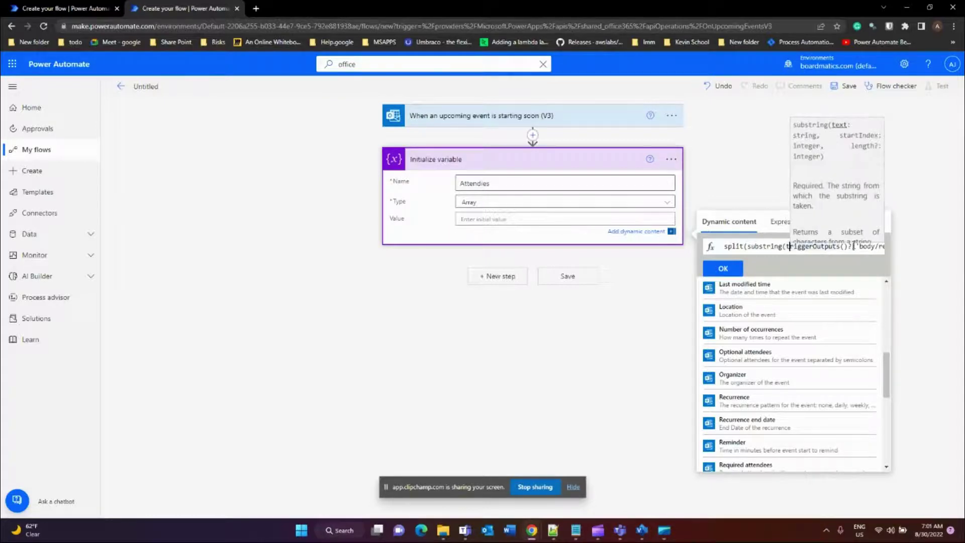
pyautogui.press('Right')
pyautogui.press('Right')
pyautogui.press('Right')
pyautogui.press('Right')
pyautogui.press('Right')
pyautogui.press('Right')
pyautogui.press('Right')
pyautogui.press('Right')
pyautogui.press('Right')
pyautogui.press('Right')
pyautogui.press('Right')
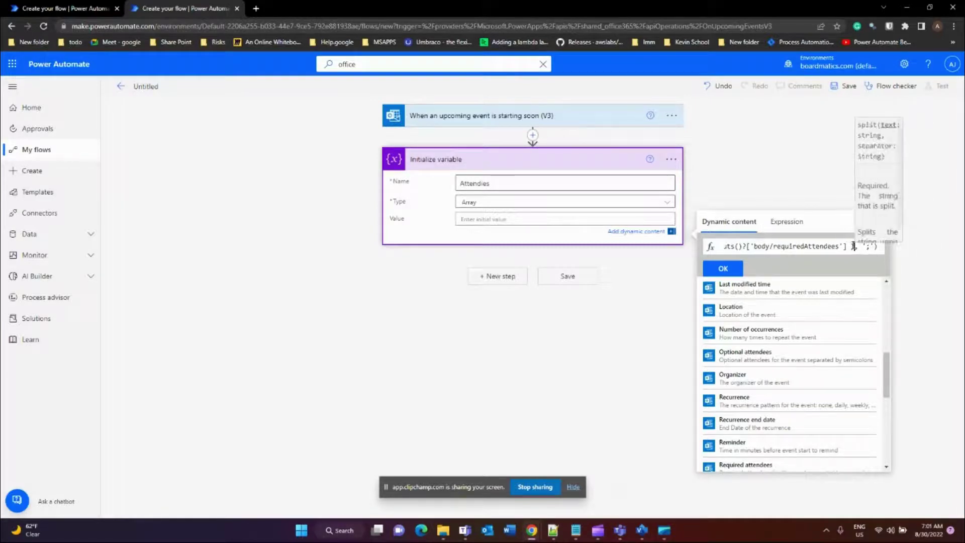
pyautogui.write(',')
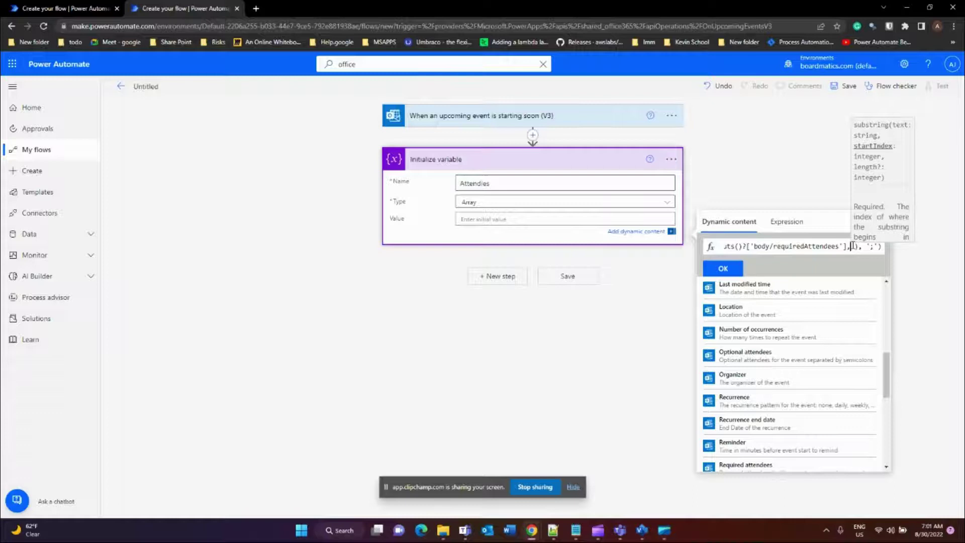
pyautogui.write('0')
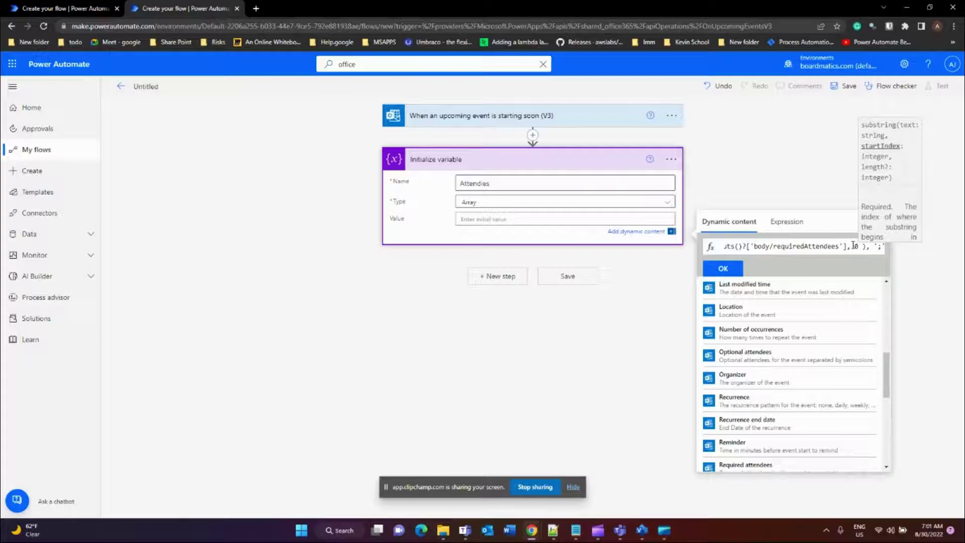
pyautogui.write(',')
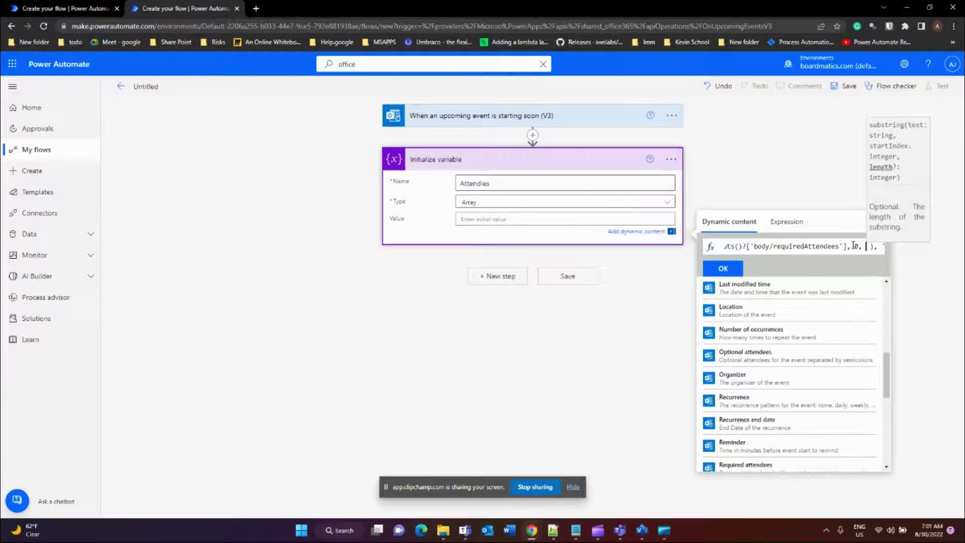
pyautogui.write('lastIndexOf ')
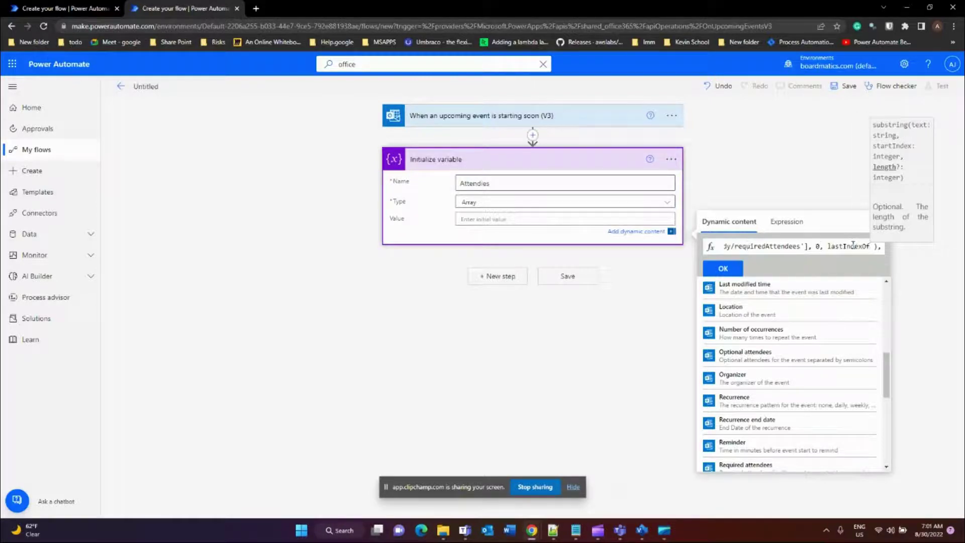
pyautogui.write('()')
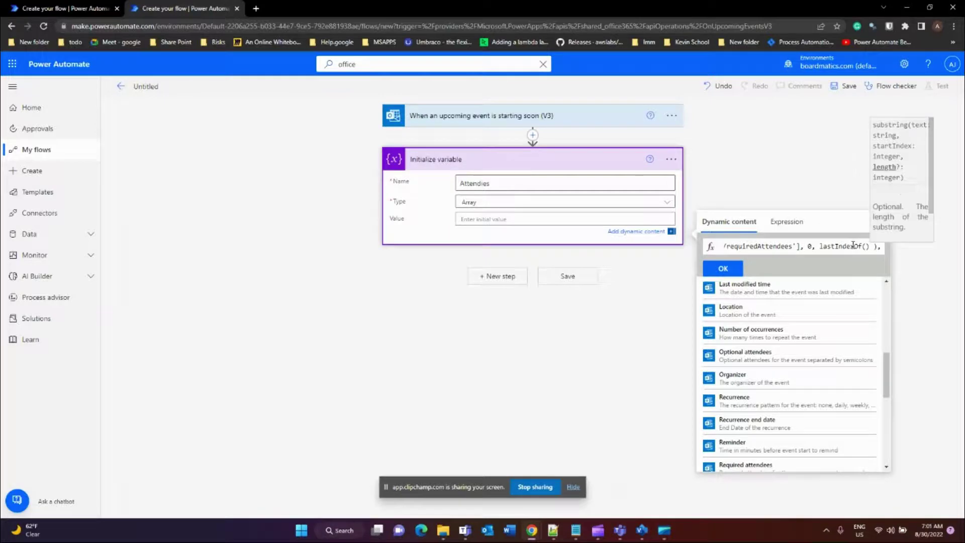
pyautogui.press('Left')
pyautogui.write(',')
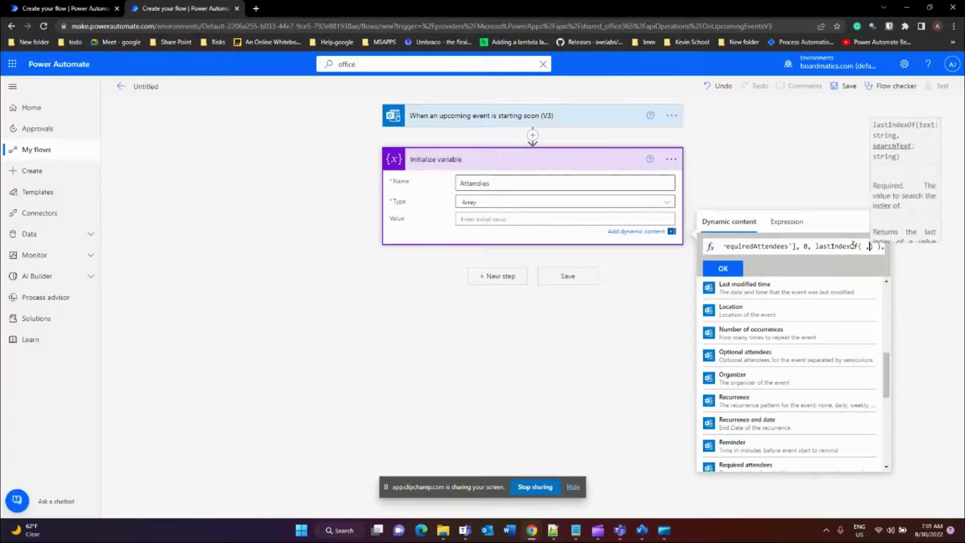
pyautogui.write(" '")
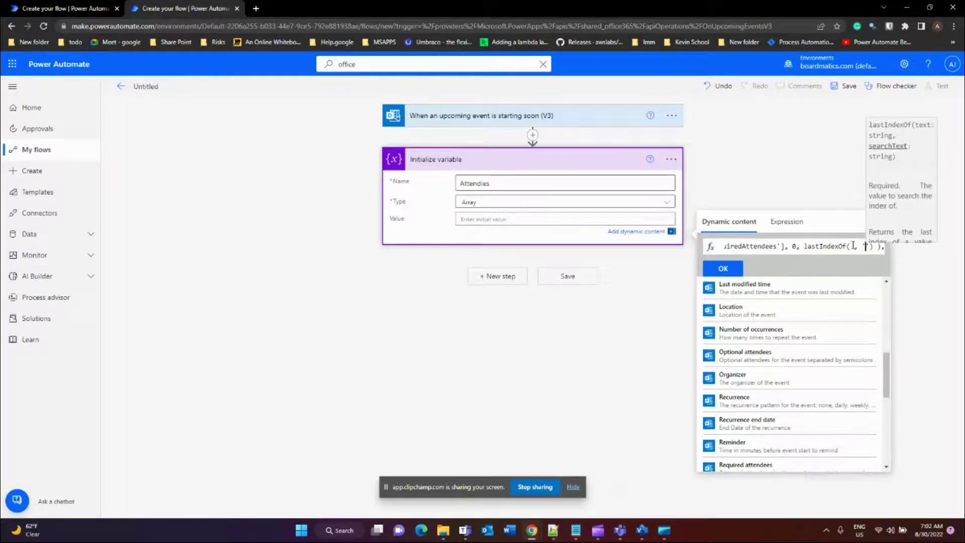
pyautogui.write(';')
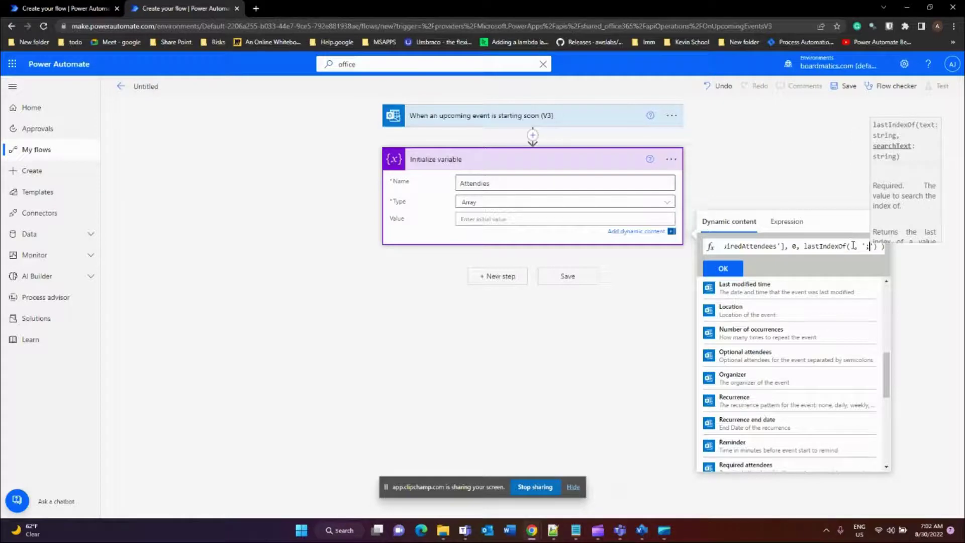
pyautogui.click(851, 246)
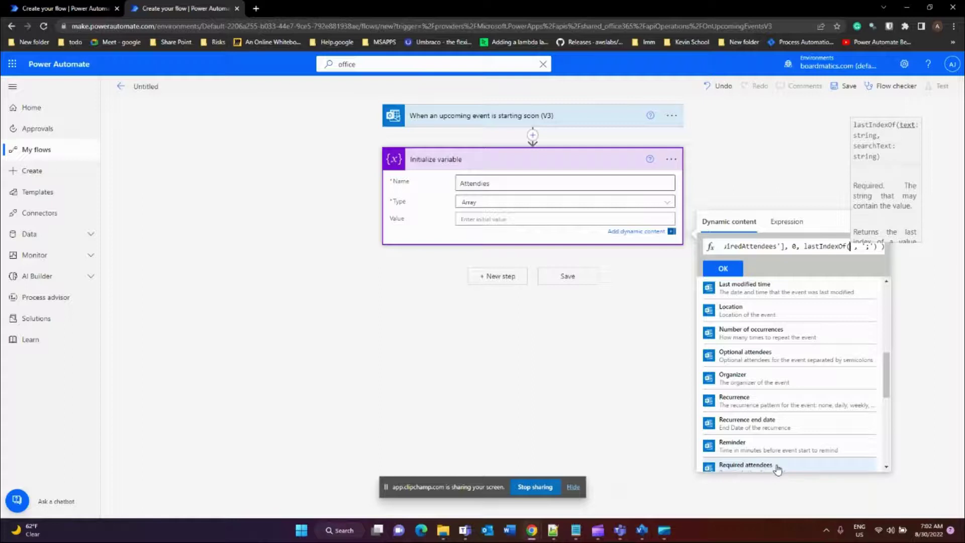
pyautogui.click(737, 267)
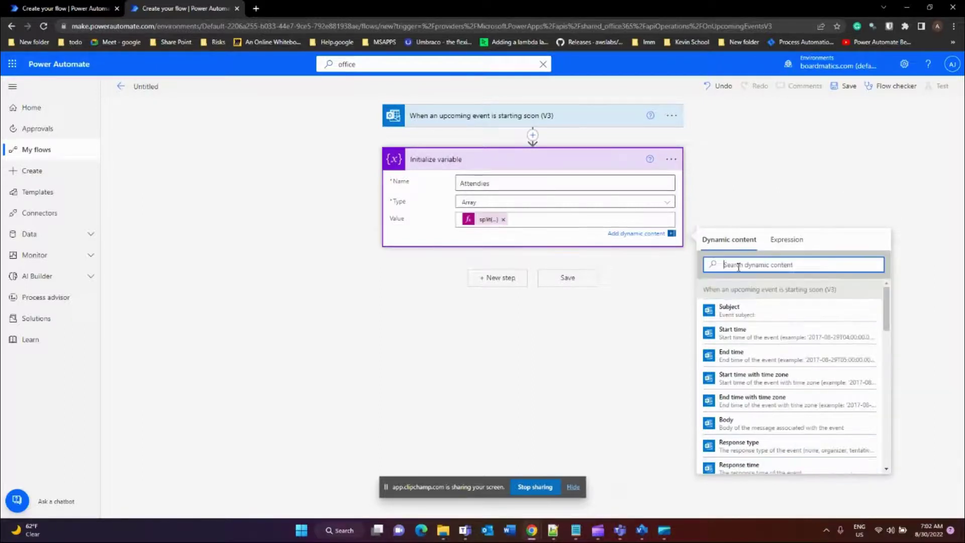
# Step: Save the flow containing the event trigger and Initialize variable step
pyautogui.click(638, 271)
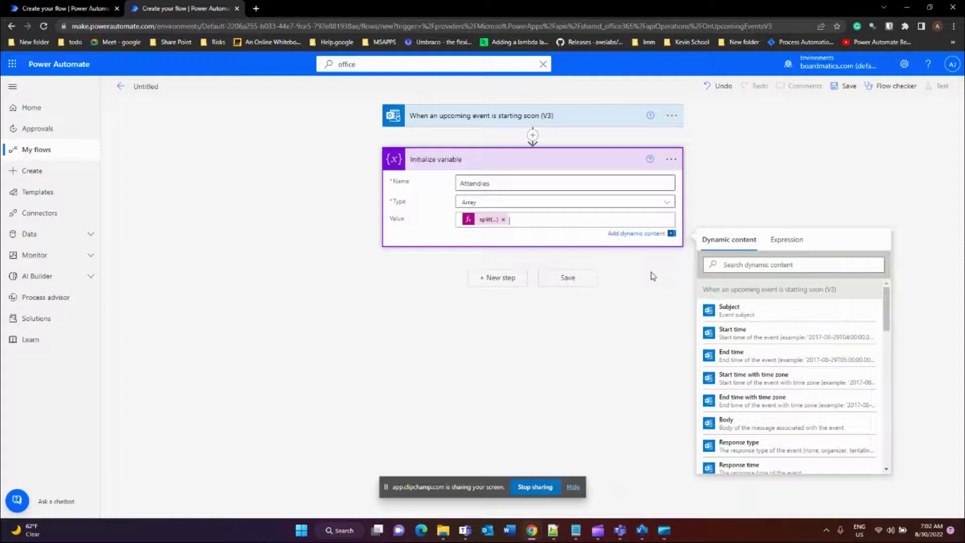
pyautogui.click(568, 278)
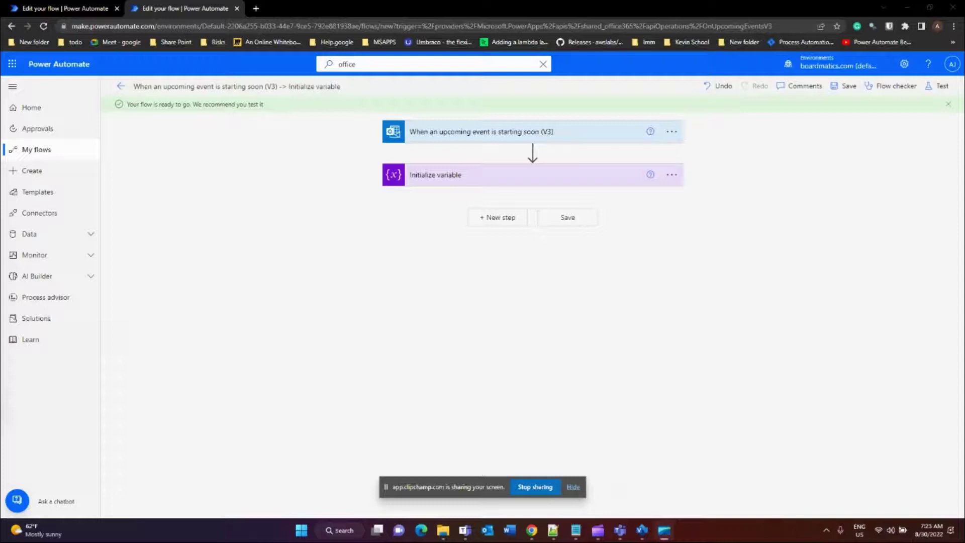
# Step: Add a Condition step testing whether Subject starts with 'Product Engagement'
pyautogui.click(491, 221)
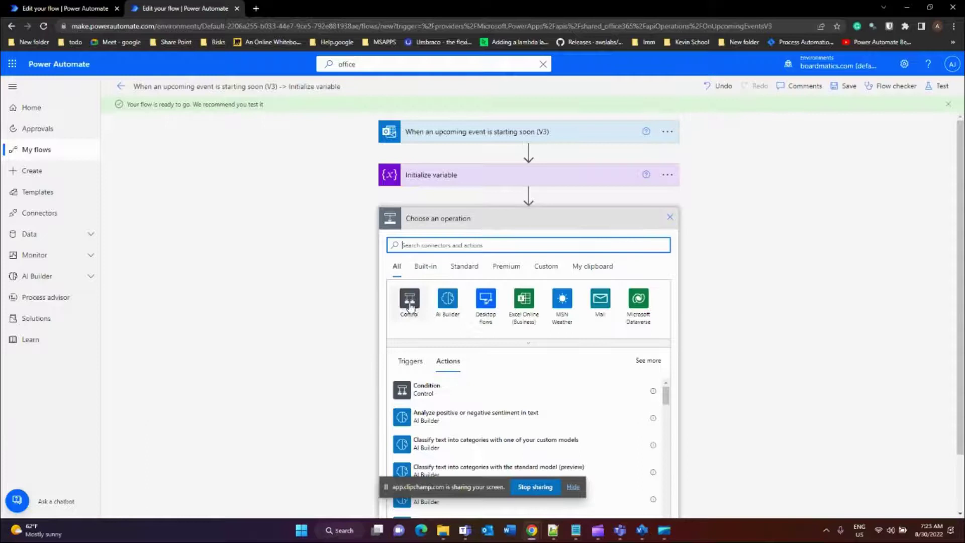
pyautogui.click(410, 301)
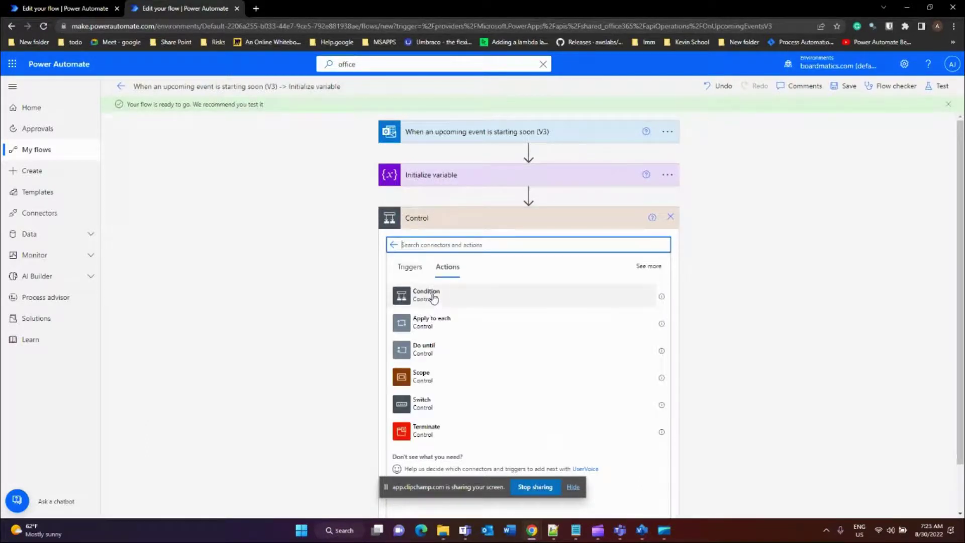
pyautogui.click(431, 294)
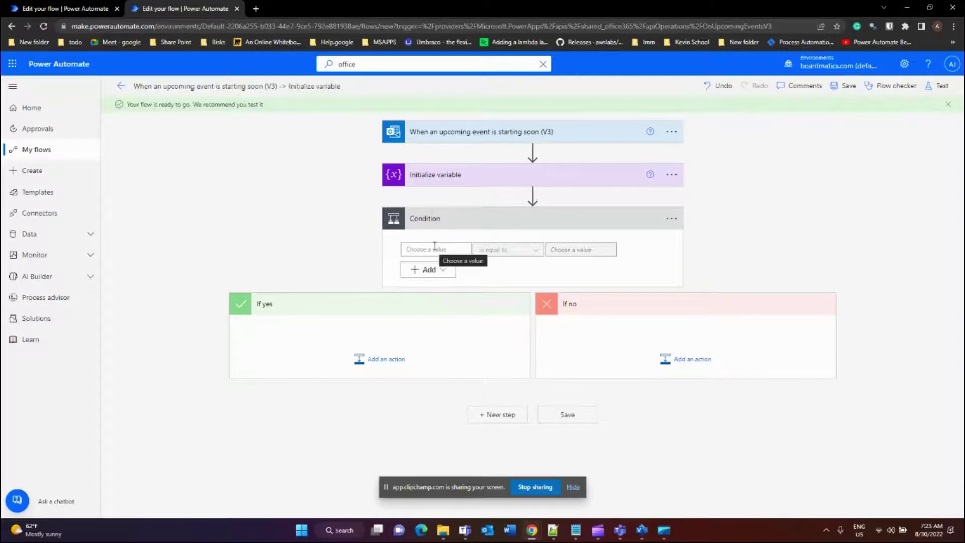
pyautogui.click(435, 248)
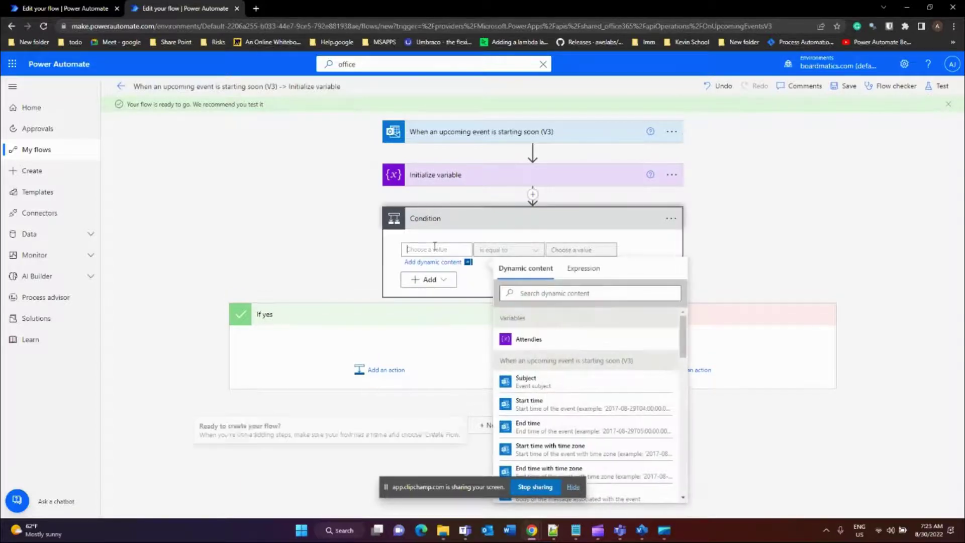
pyautogui.click(548, 383)
pyautogui.click(526, 251)
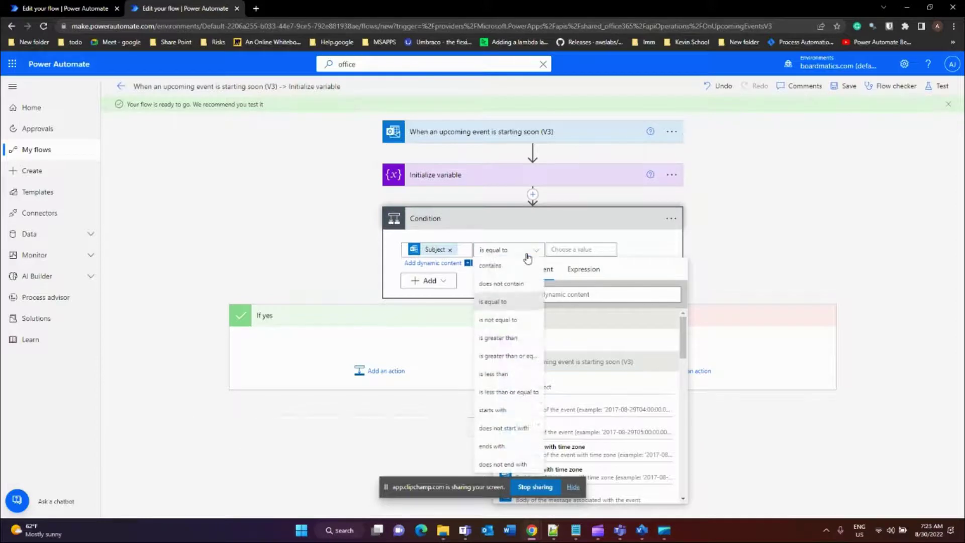
pyautogui.click(518, 410)
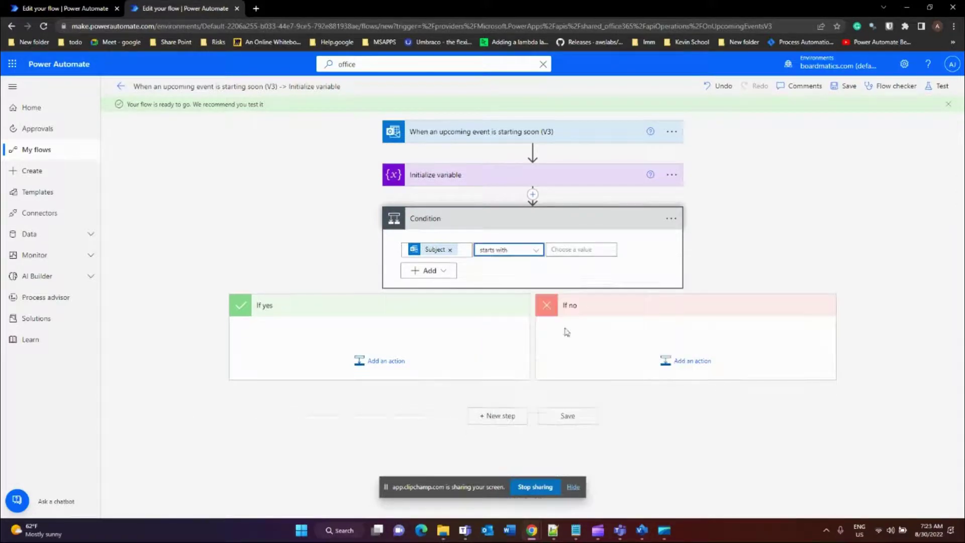
pyautogui.click(589, 250)
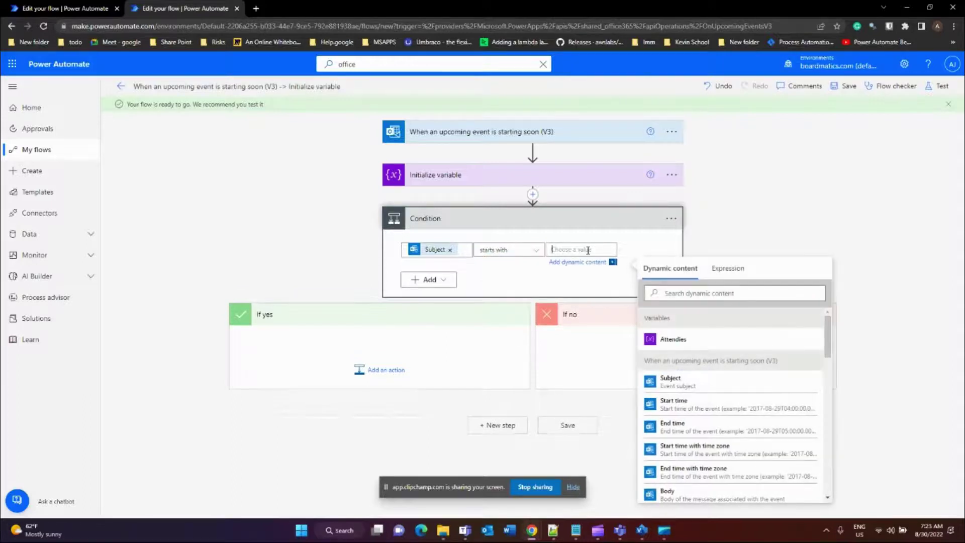
pyautogui.write('Product Engagement')
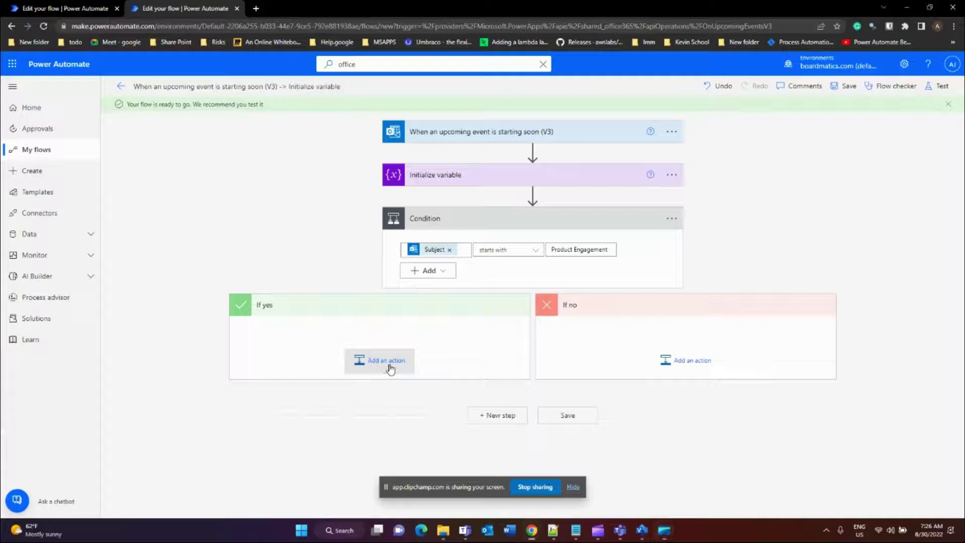
# Step: Add the Schedule connector's Delay until action to the If yes branch
pyautogui.click(391, 370)
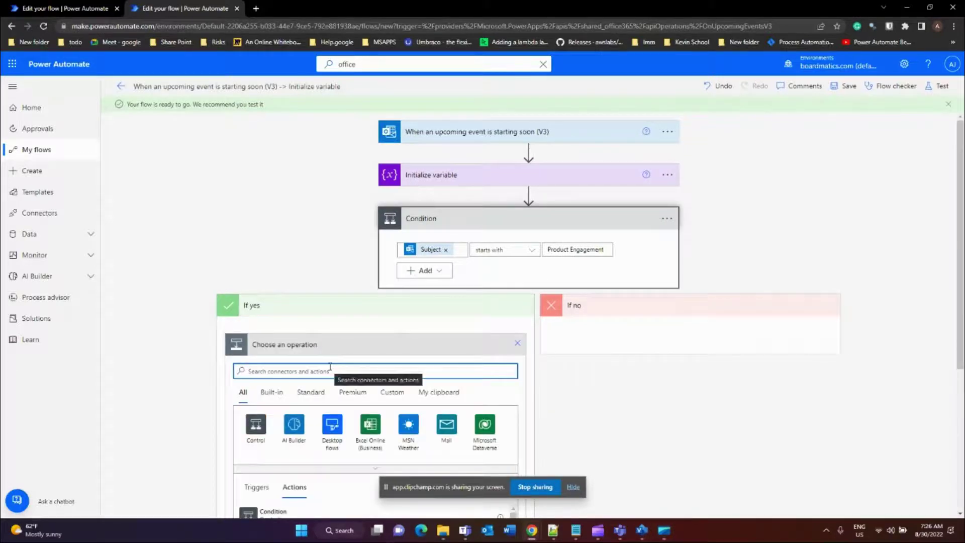
pyautogui.write('sche')
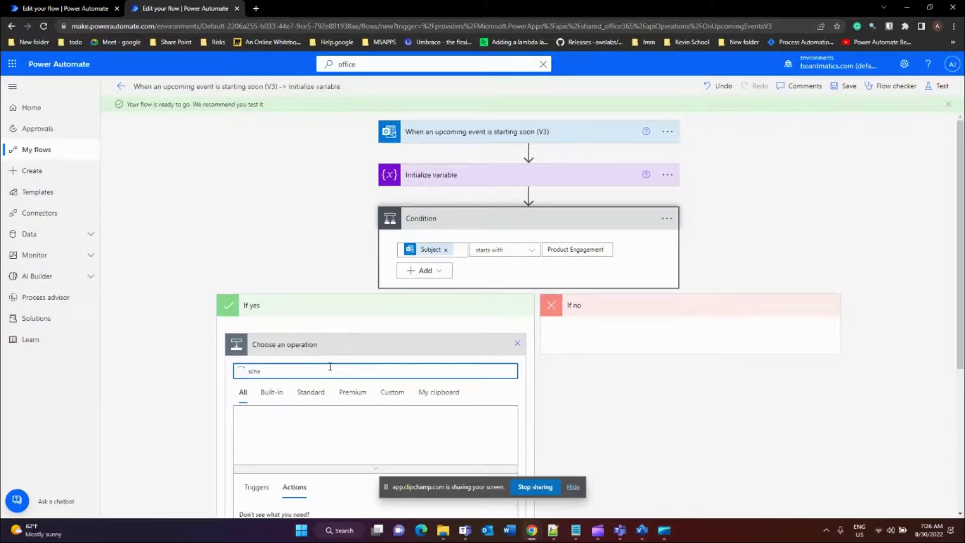
pyautogui.click(293, 426)
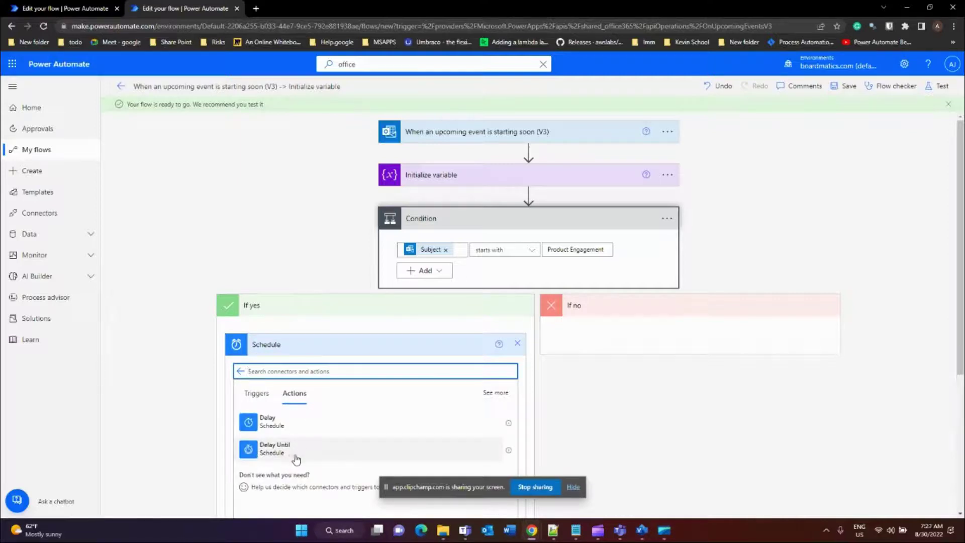
pyautogui.click(301, 454)
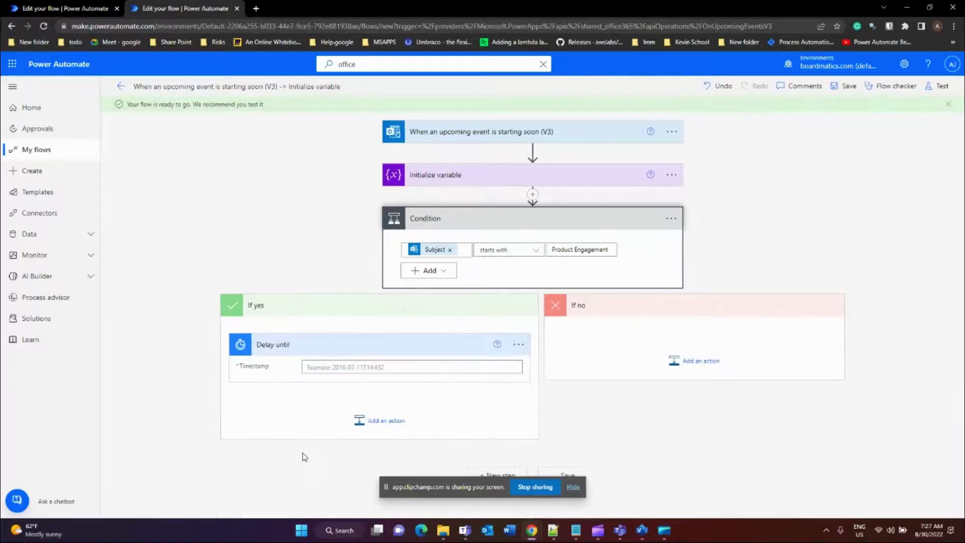
# Step: Write the Timestamp expression addMinutes(event End, 15)
pyautogui.click(392, 372)
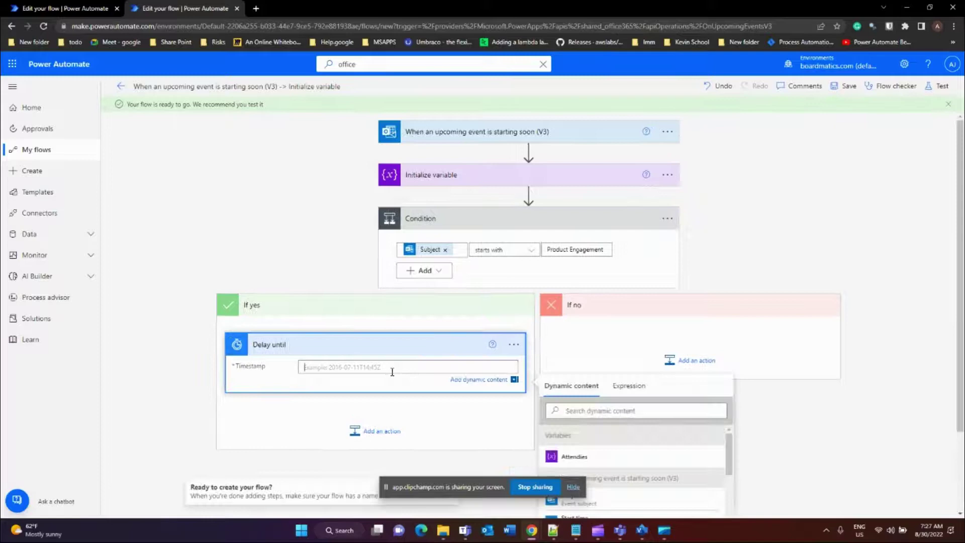
pyautogui.click(629, 386)
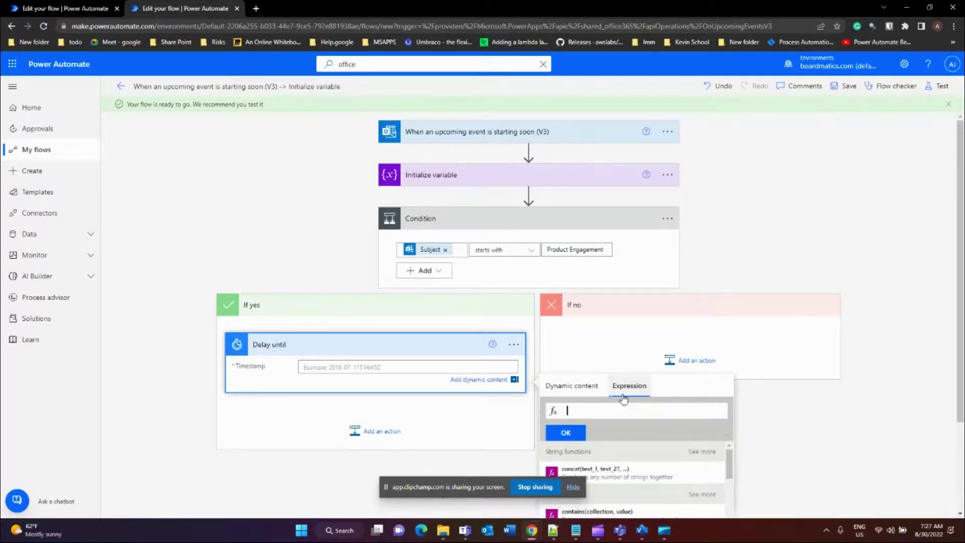
pyautogui.write('add')
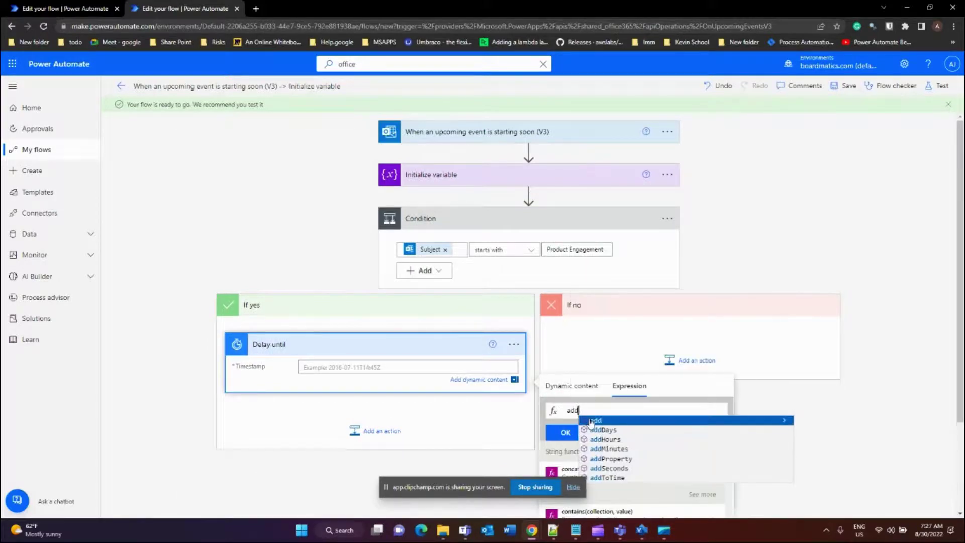
pyautogui.press('Down')
pyautogui.press('Down')
pyautogui.press('Down')
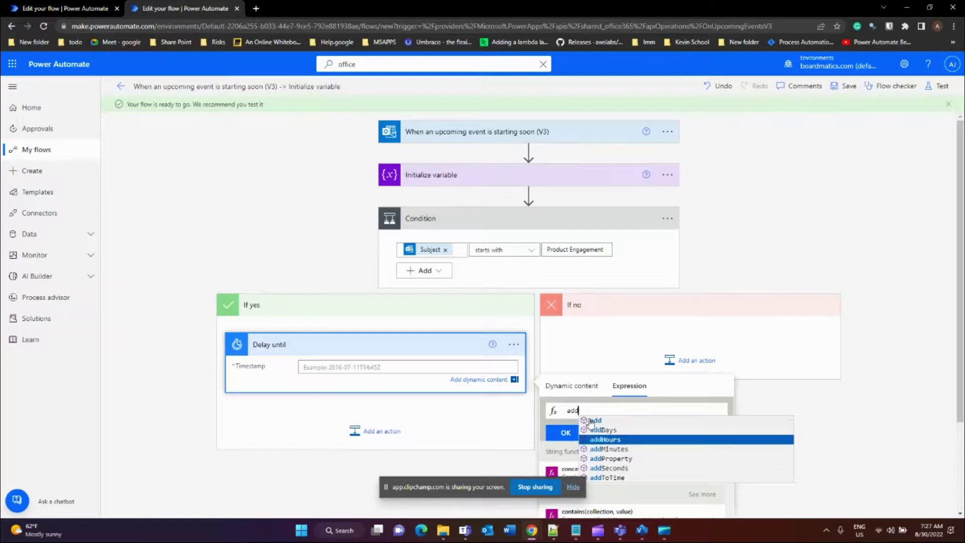
pyautogui.press('Return')
pyautogui.write('(')
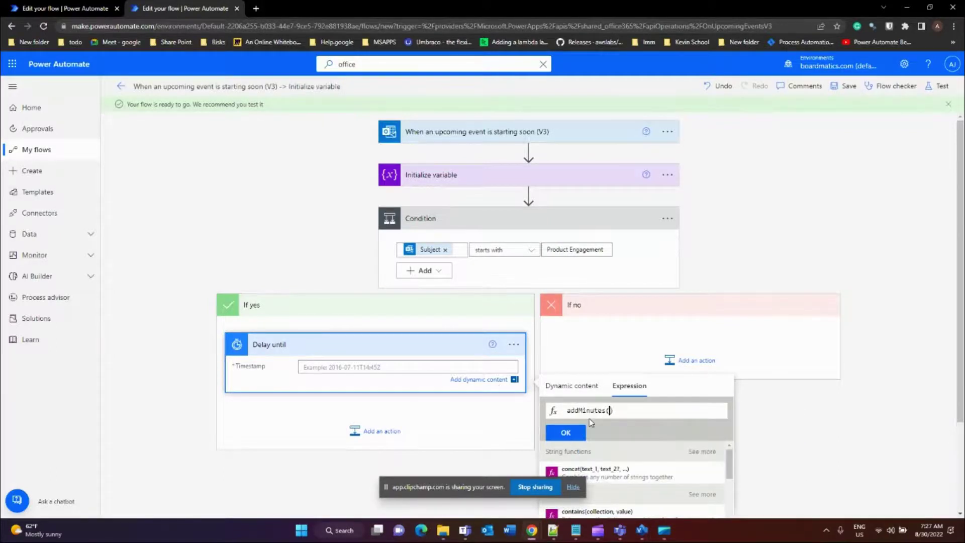
pyautogui.click(572, 386)
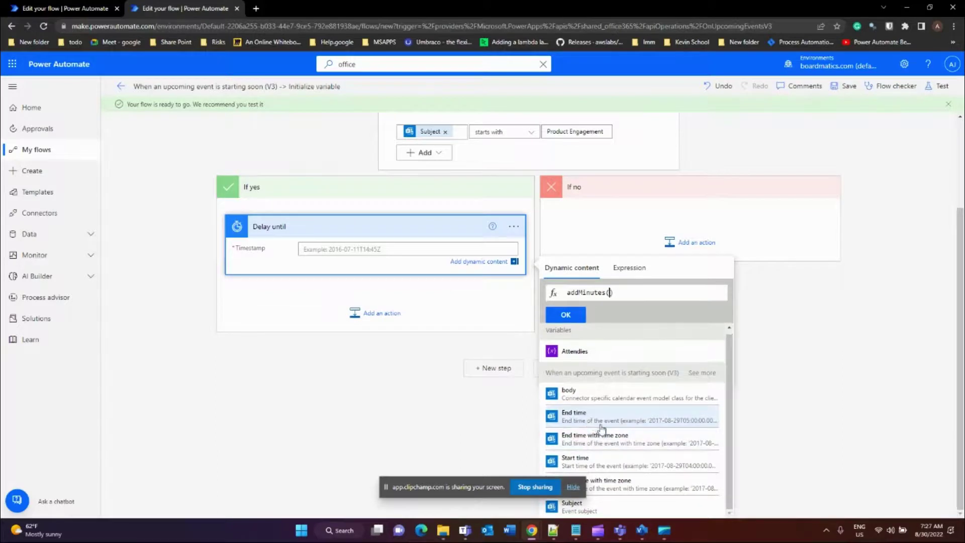
pyautogui.click(602, 428)
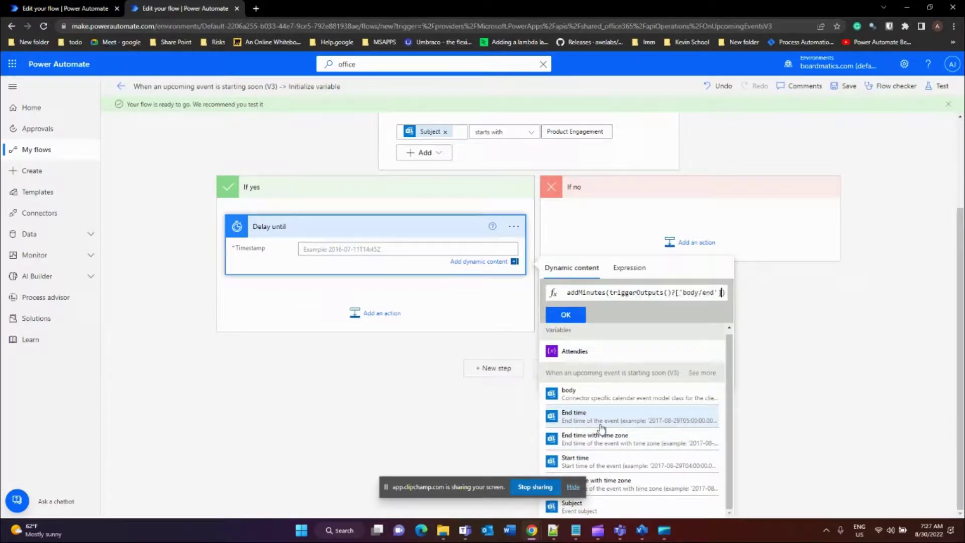
pyautogui.write(', ')
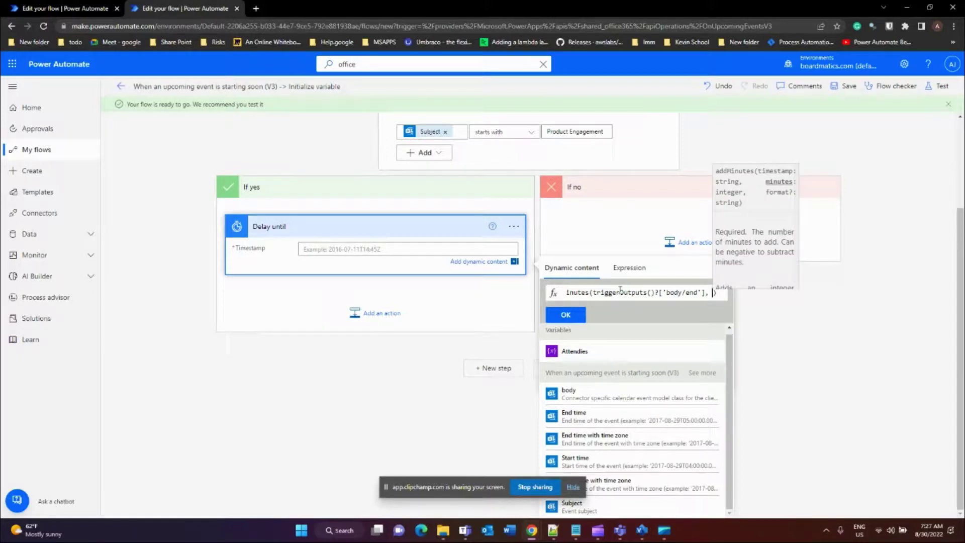
pyautogui.write('15')
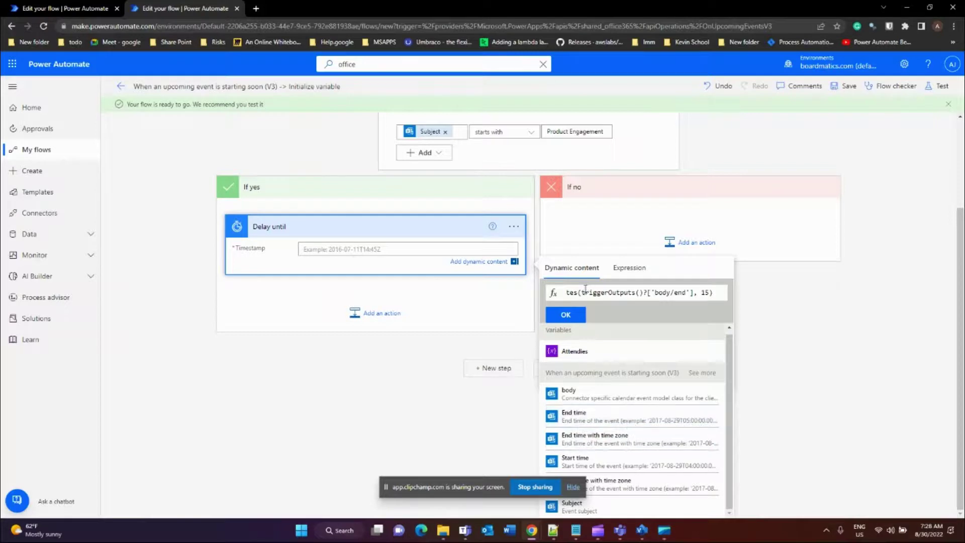
# Step: Wrap the addMinutes expression in concat() and start a quoted second argument beginning '2'
pyautogui.press('Home')
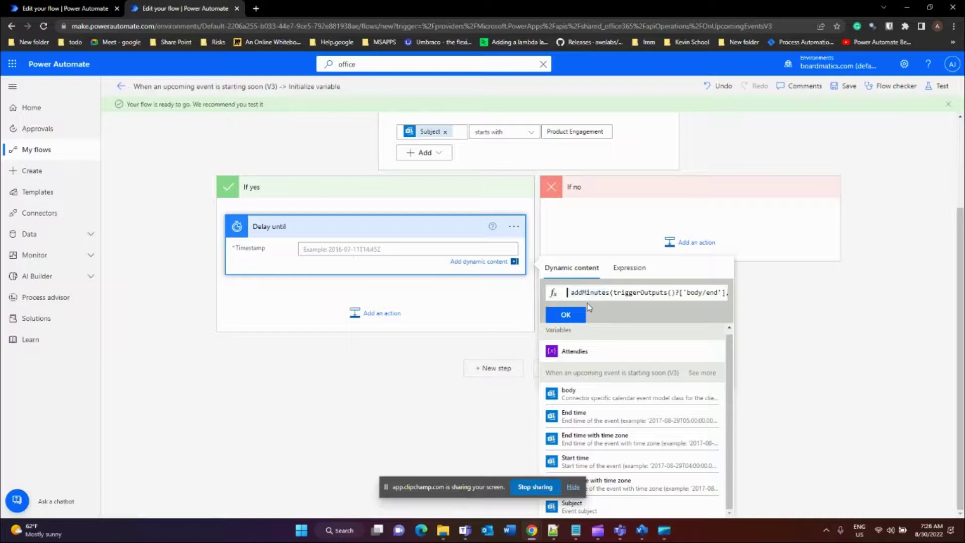
pyautogui.press('Home')
pyautogui.write('con')
pyautogui.click(588, 303)
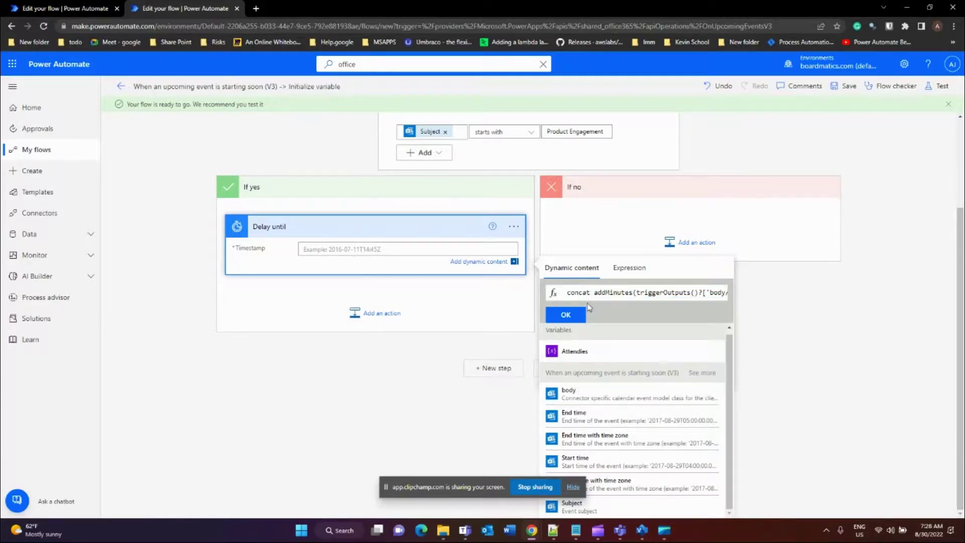
pyautogui.write('(')
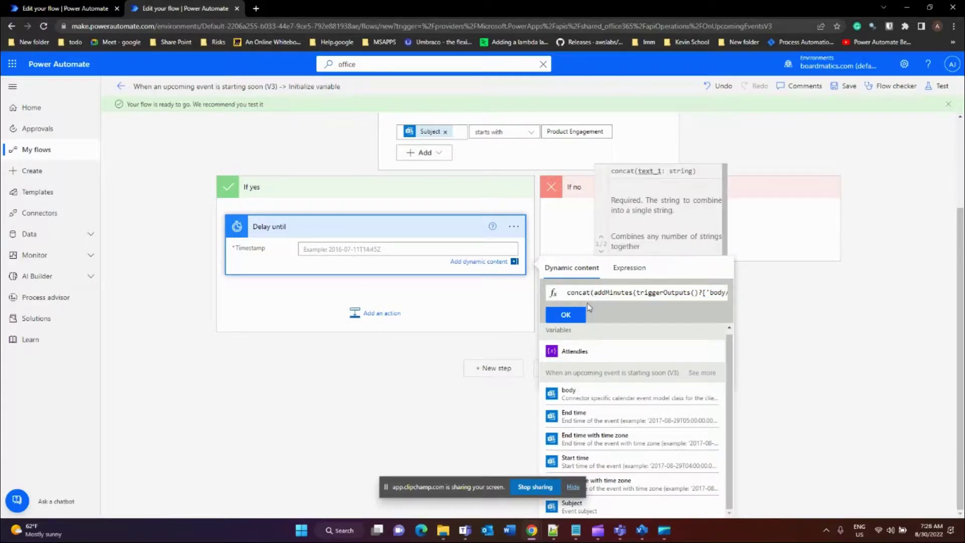
pyautogui.press('Right')
pyautogui.press('Right')
pyautogui.press('Right')
pyautogui.press('Right')
pyautogui.press('Right')
pyautogui.press('Right')
pyautogui.press('Right')
pyautogui.press('Right')
pyautogui.press('Right')
pyautogui.press('Right')
pyautogui.press('Right')
pyautogui.press('Right')
pyautogui.press('Right')
pyautogui.press('Right')
pyautogui.press('Right')
pyautogui.press('Right')
pyautogui.press('Right')
pyautogui.press('Right')
pyautogui.press('Right')
pyautogui.press('Right')
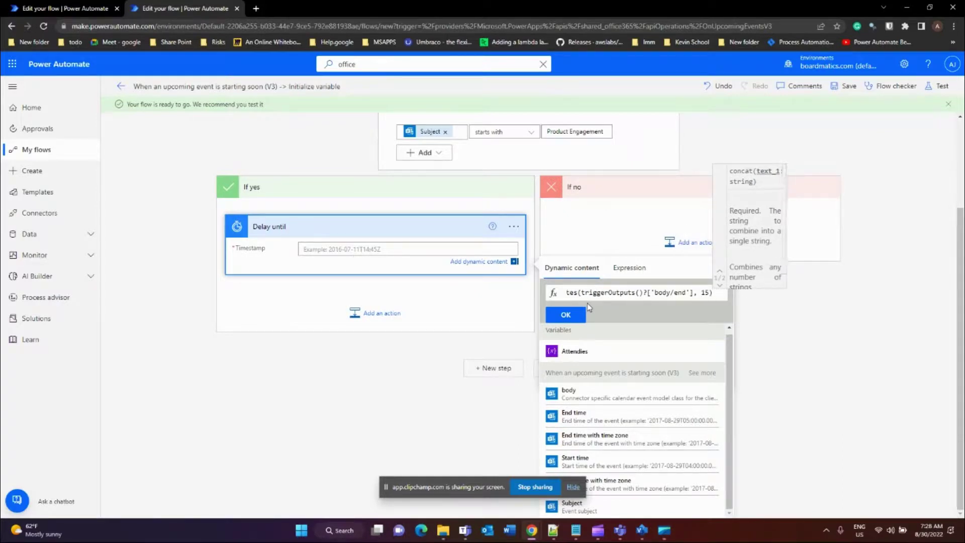
pyautogui.write(',')
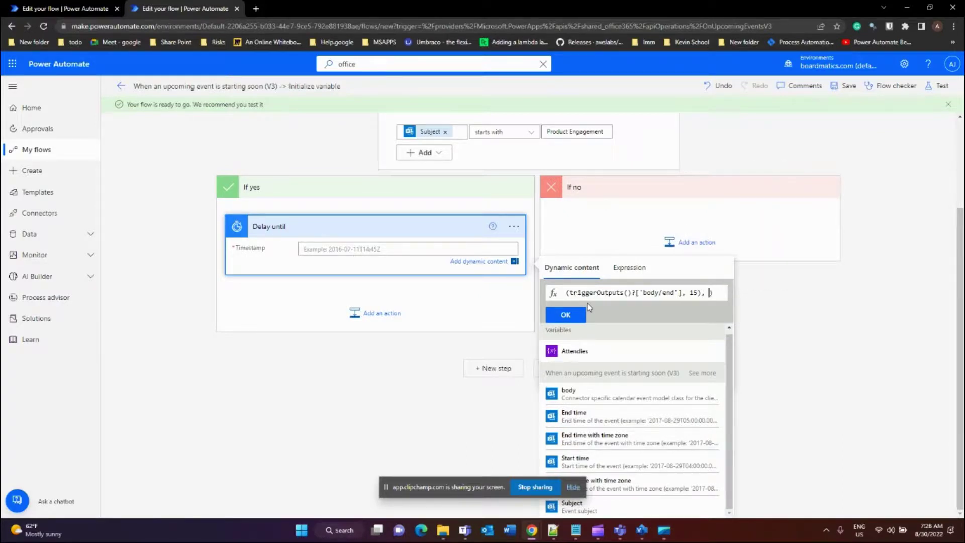
pyautogui.write(" '2")
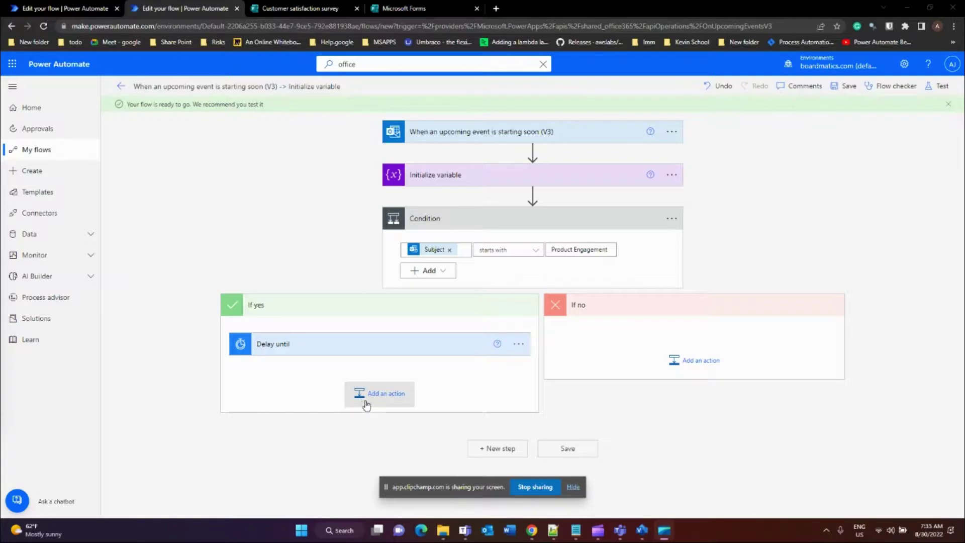
# Step: Add an Apply to each loop after Delay until that iterates over Attendies
pyautogui.click(364, 402)
pyautogui.click(256, 469)
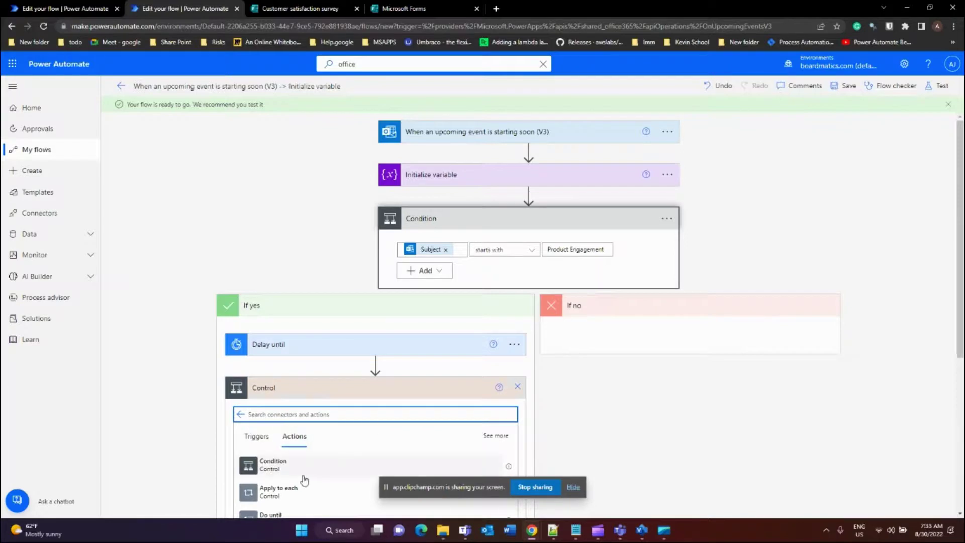
pyautogui.click(333, 501)
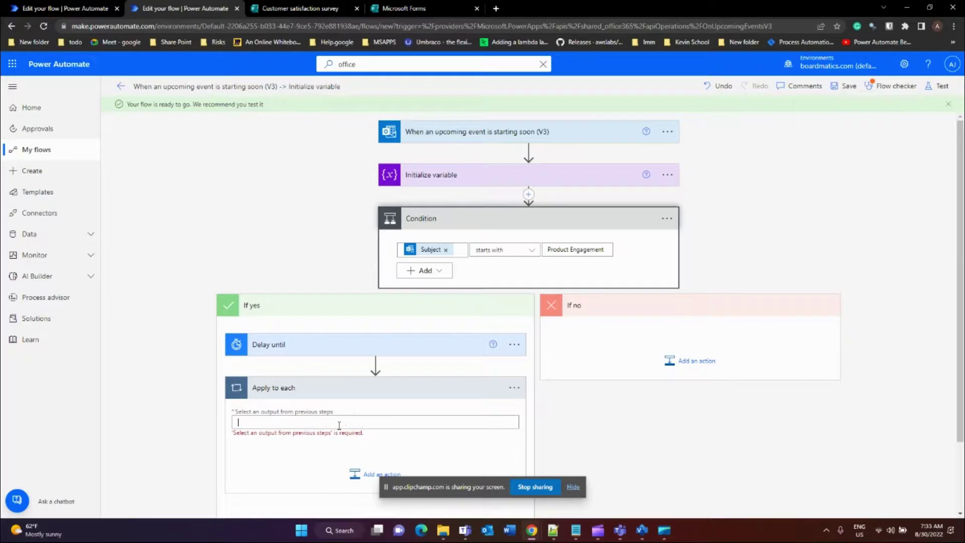
pyautogui.scroll(-3, 543, 449)
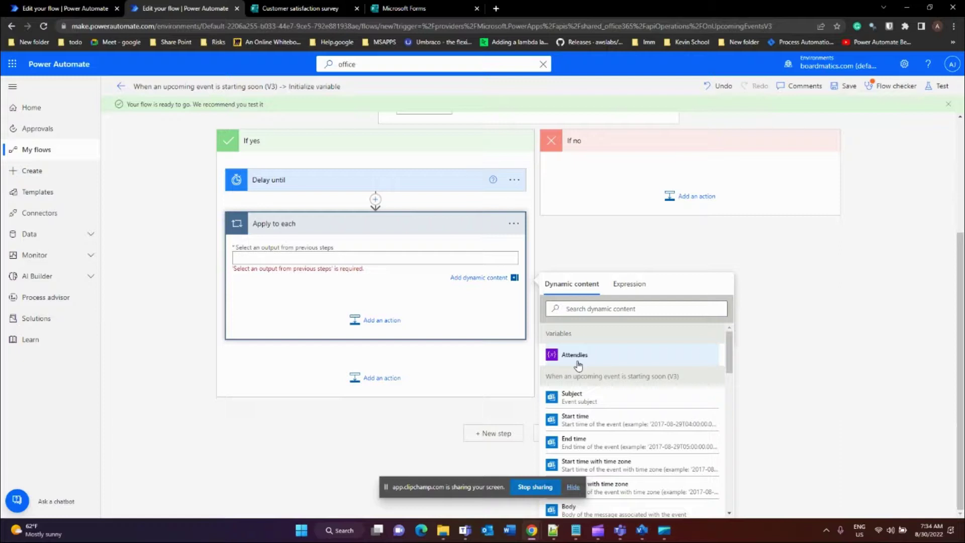
pyautogui.click(579, 366)
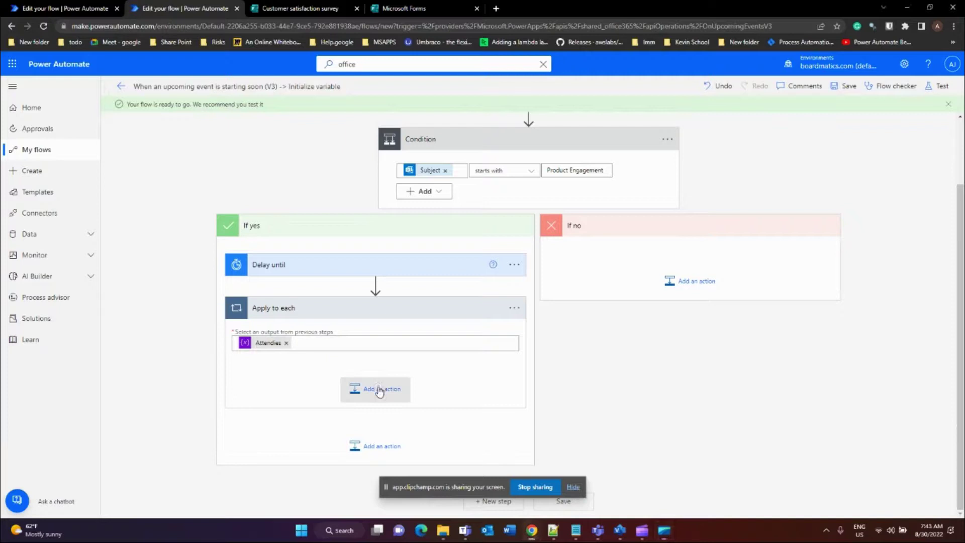
# Step: Add an Office 365 Outlook Send an email (V2) action inside the loop
pyautogui.click(380, 392)
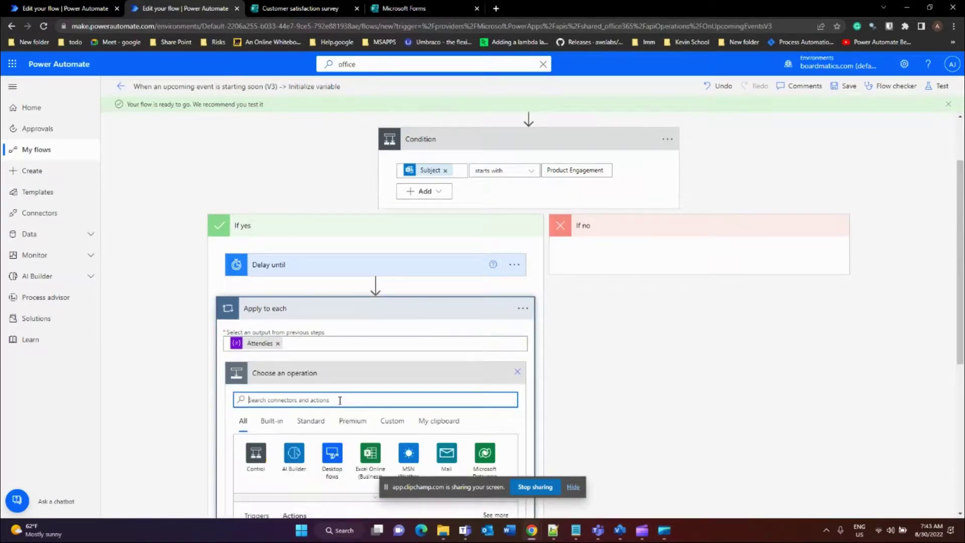
pyautogui.write('office')
pyautogui.click(259, 463)
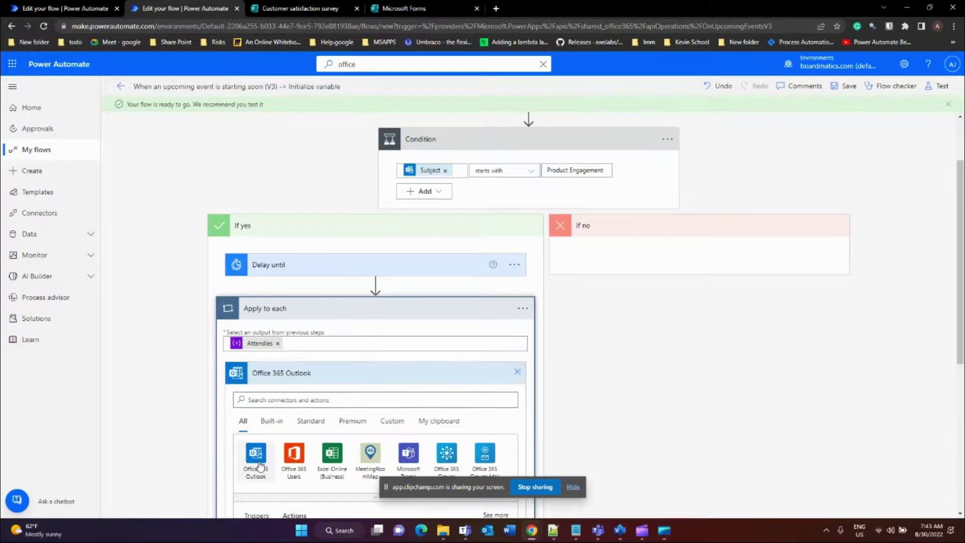
pyautogui.scroll(-5, 274, 391)
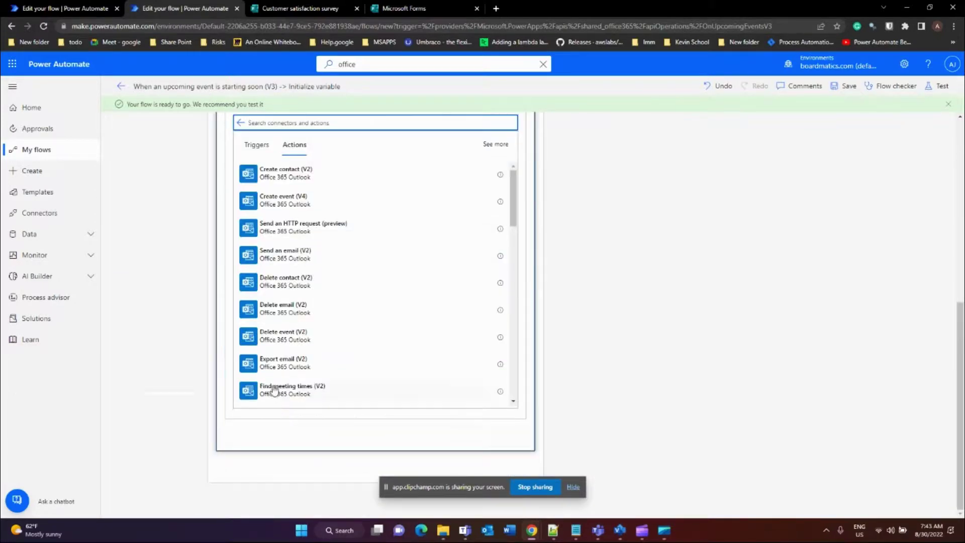
pyautogui.click(302, 259)
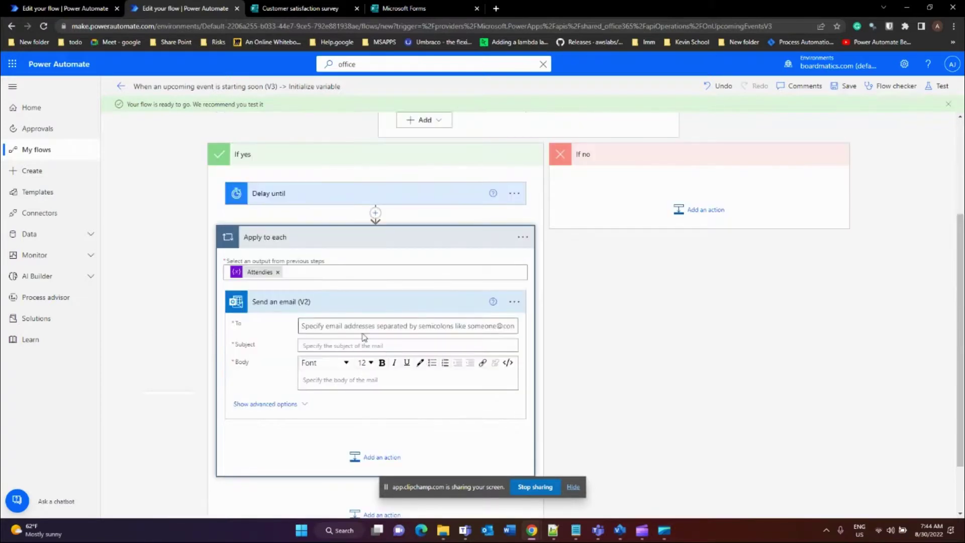
# Step: Send the email to Current item with subject 'Thank you for attending the meeting - survey'
pyautogui.click(358, 326)
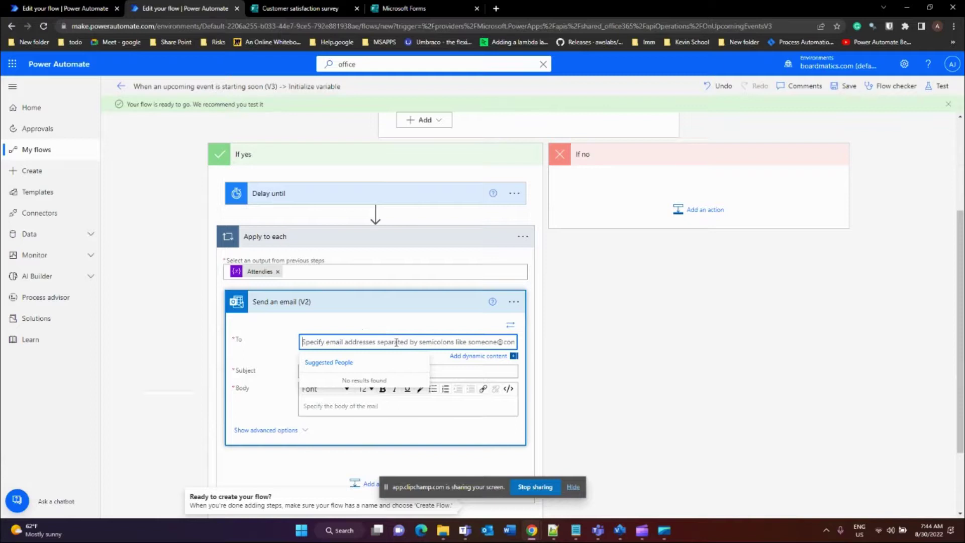
pyautogui.scroll(-2, 396, 341)
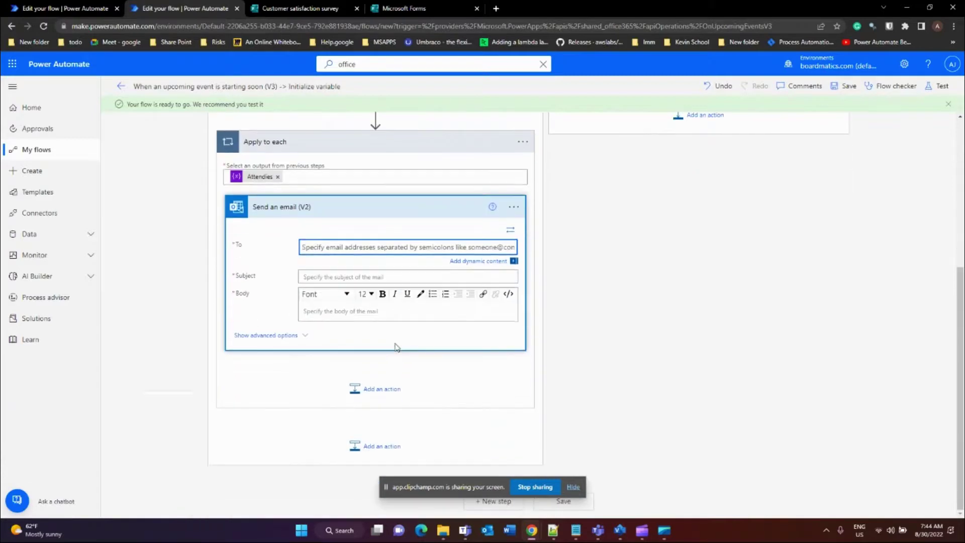
pyautogui.click(483, 262)
pyautogui.click(598, 427)
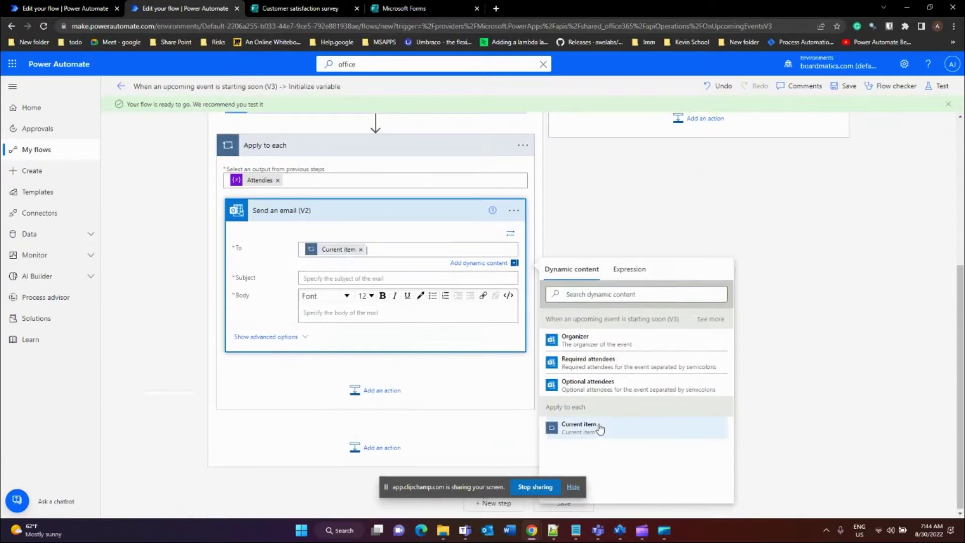
pyautogui.click(347, 280)
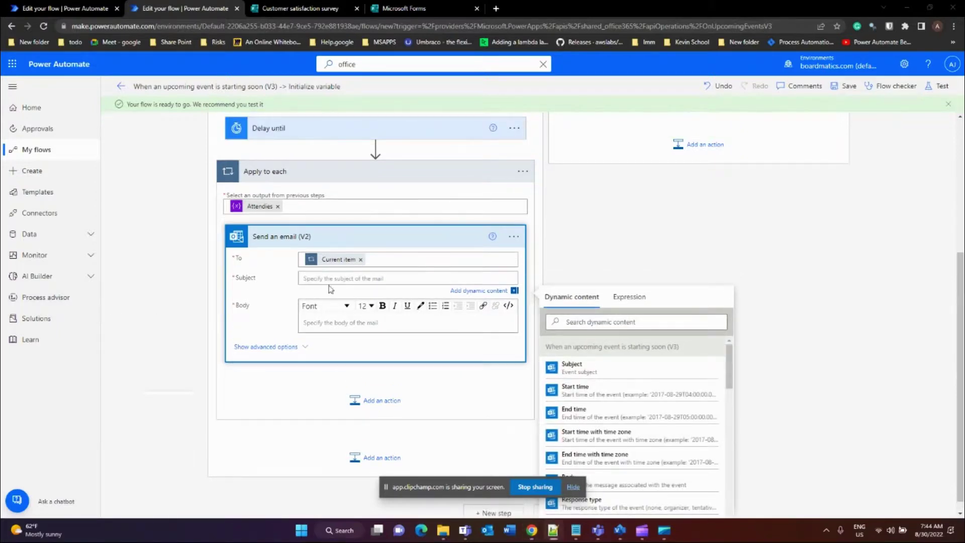
pyautogui.write('Thank you for attending the meeting - survey')
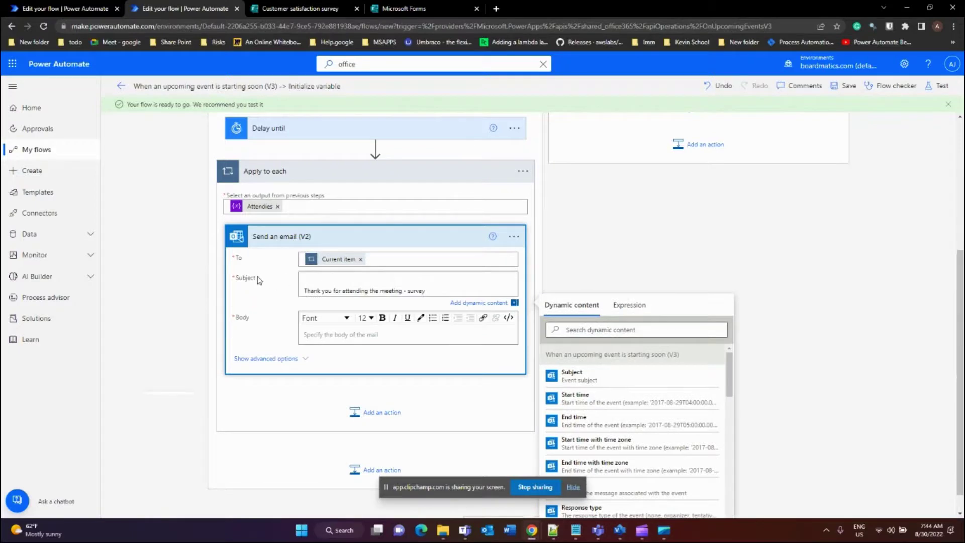
pyautogui.press('Delete')
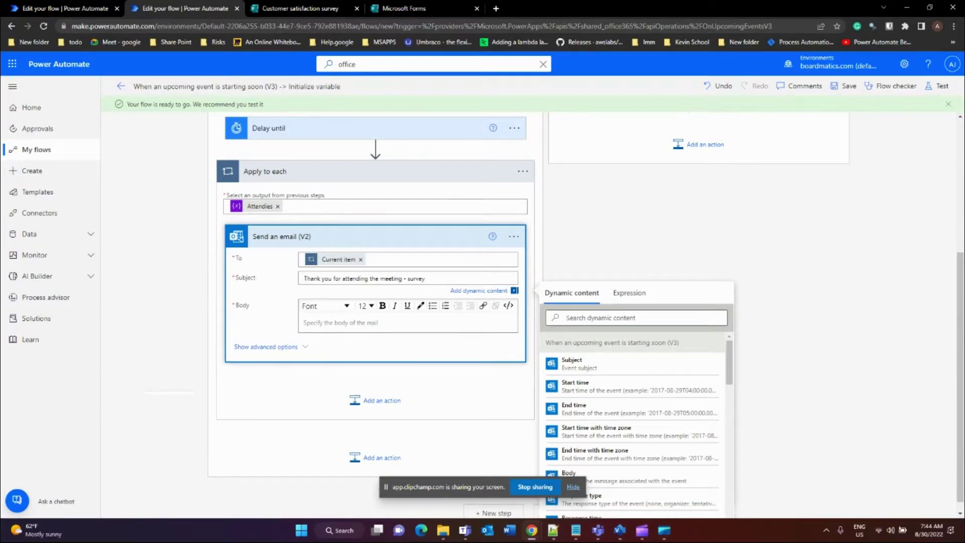
pyautogui.click(345, 5)
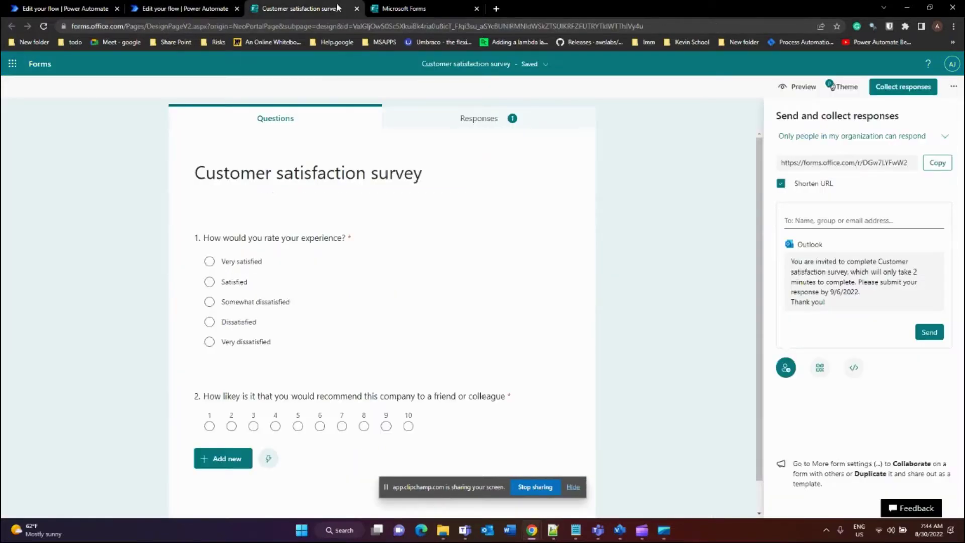
pyautogui.click(198, 7)
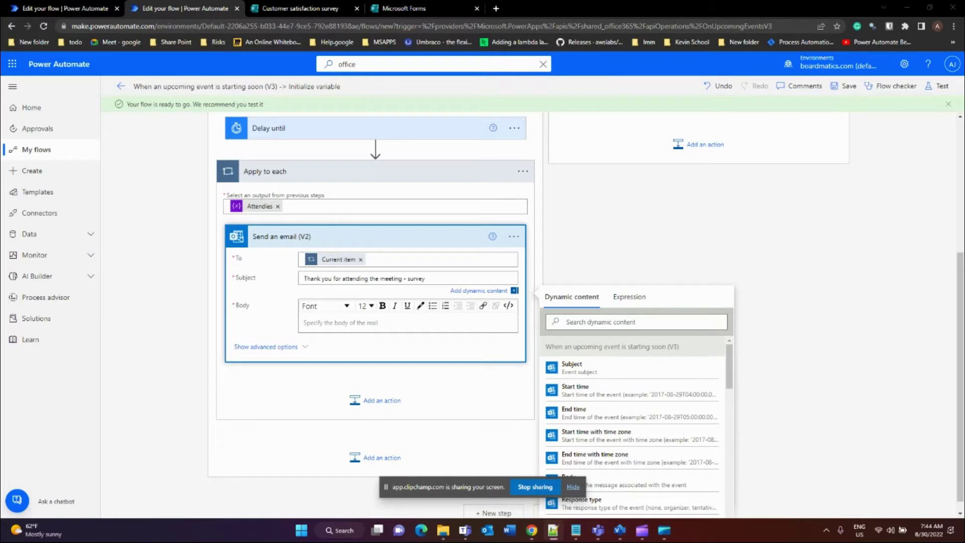
# Step: Paste the thank-you message with the engagement survey Forms link into Body, adding a blank line after the link
pyautogui.click(355, 323)
pyautogui.write('Hello,  Thank you for joining the meeting. It was great to present the latest software updates to you.  Please fill out the engagement survey when you have a few moments:  https://forms.office.com/r/DGw7LYFwW2 Regards,  Anil Jose Boarmatics')
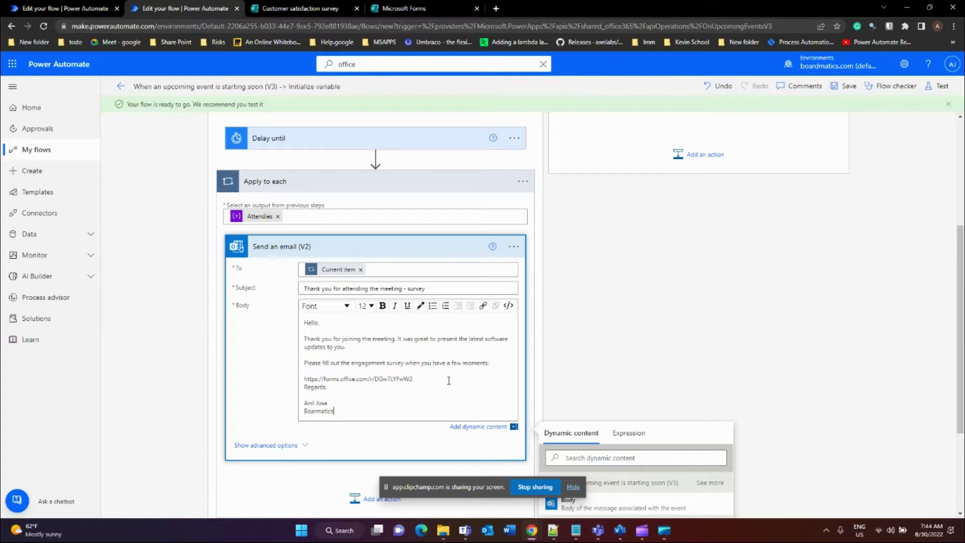
pyautogui.press('Return')
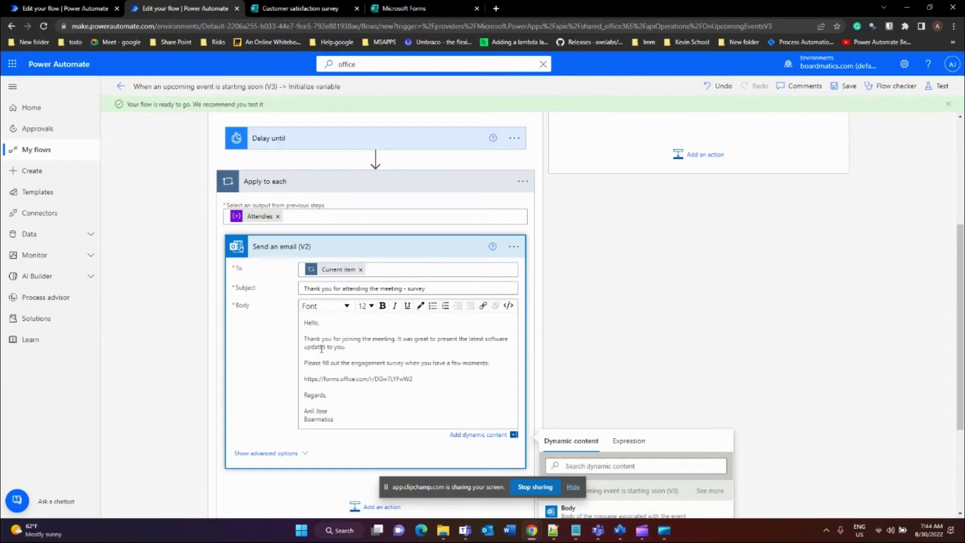
pyautogui.scroll(-3, 322, 348)
pyautogui.scroll(7, 321, 351)
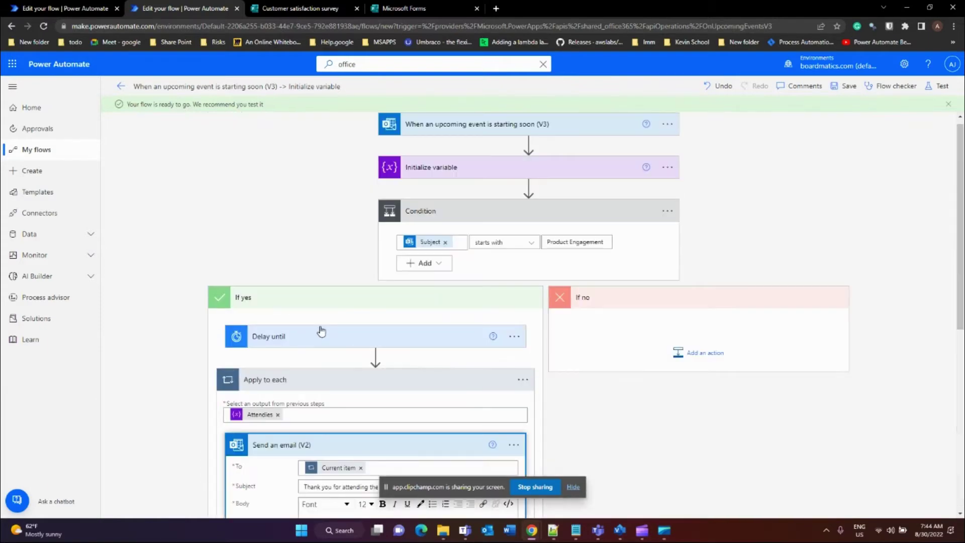
pyautogui.scroll(-7, 321, 332)
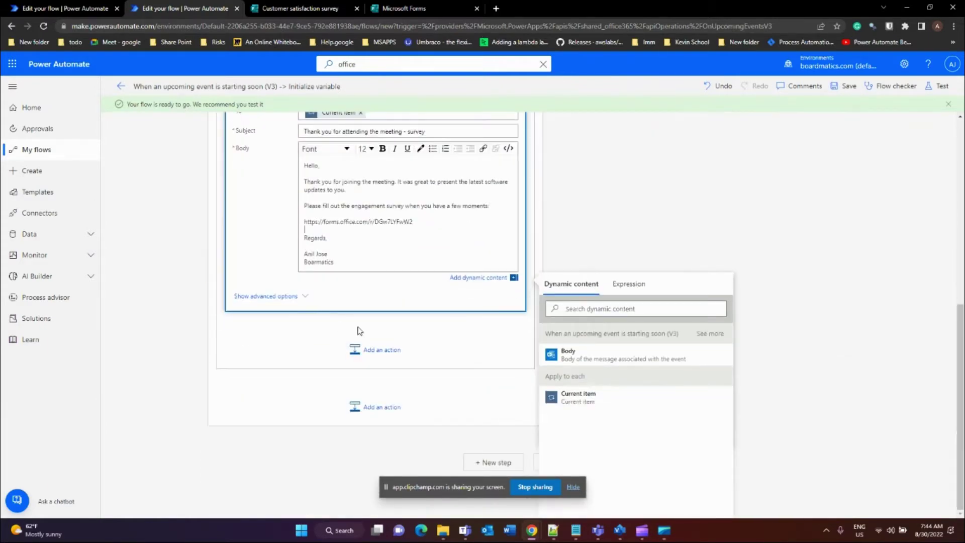
# Step: Dismiss the dynamic content suggestions and save the flow
pyautogui.click(596, 229)
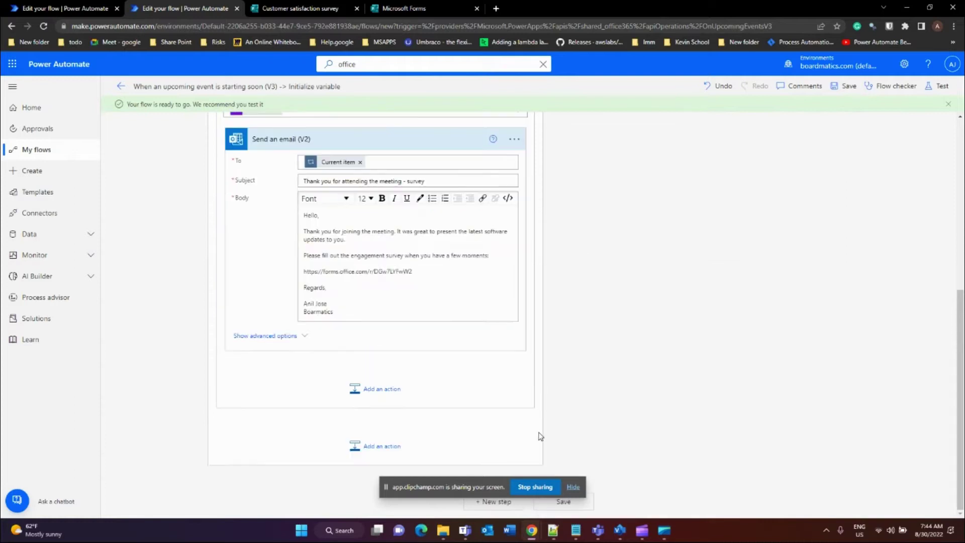
pyautogui.click(563, 498)
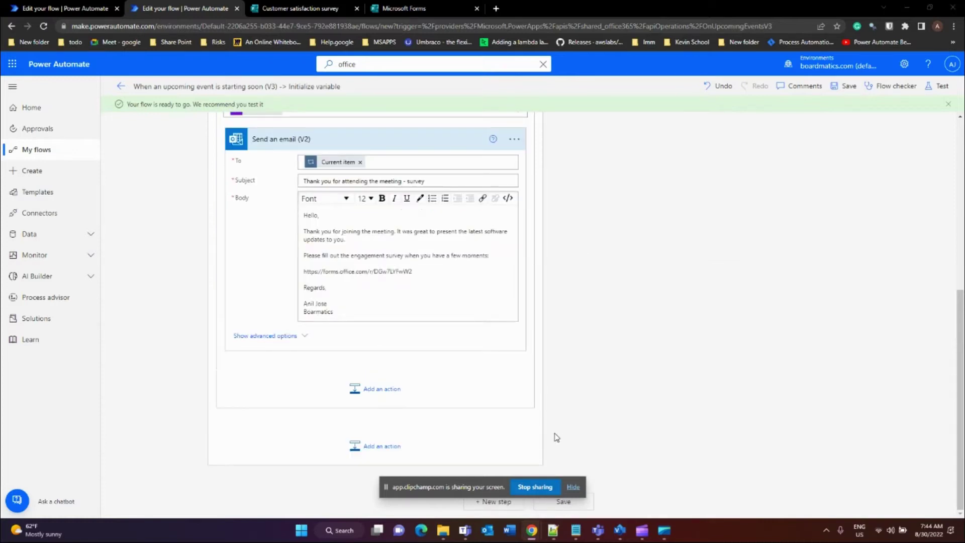